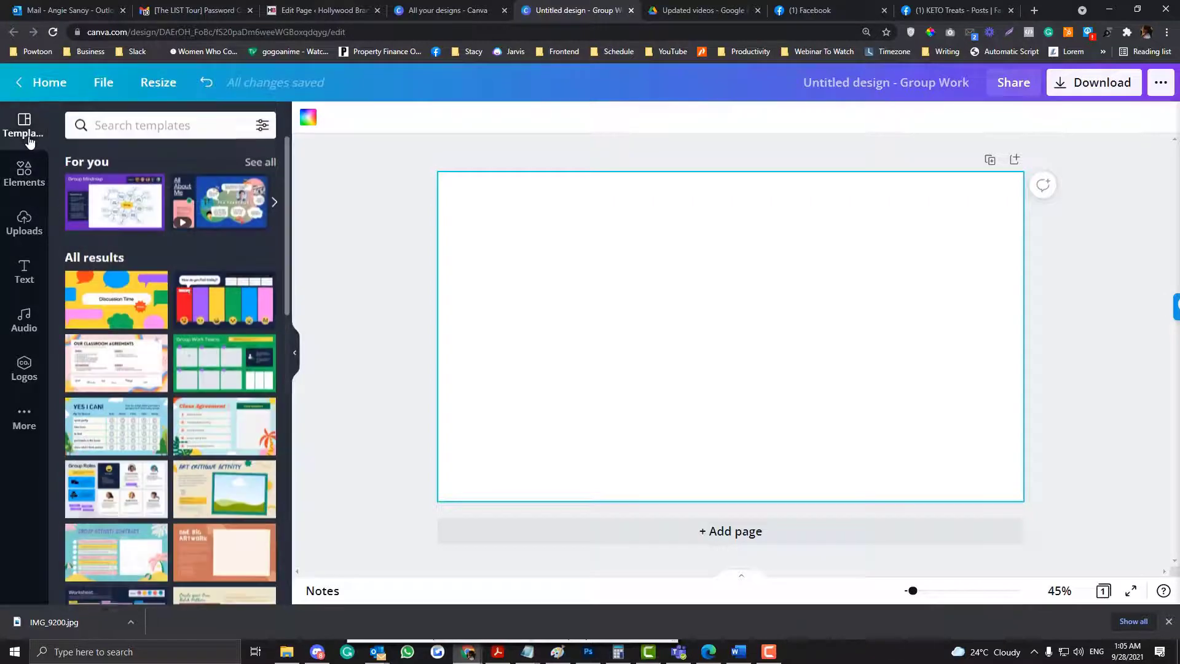
- Apply the first page of the Art Critique Activity template to the blank page
scroll(233, 407, down, 1)
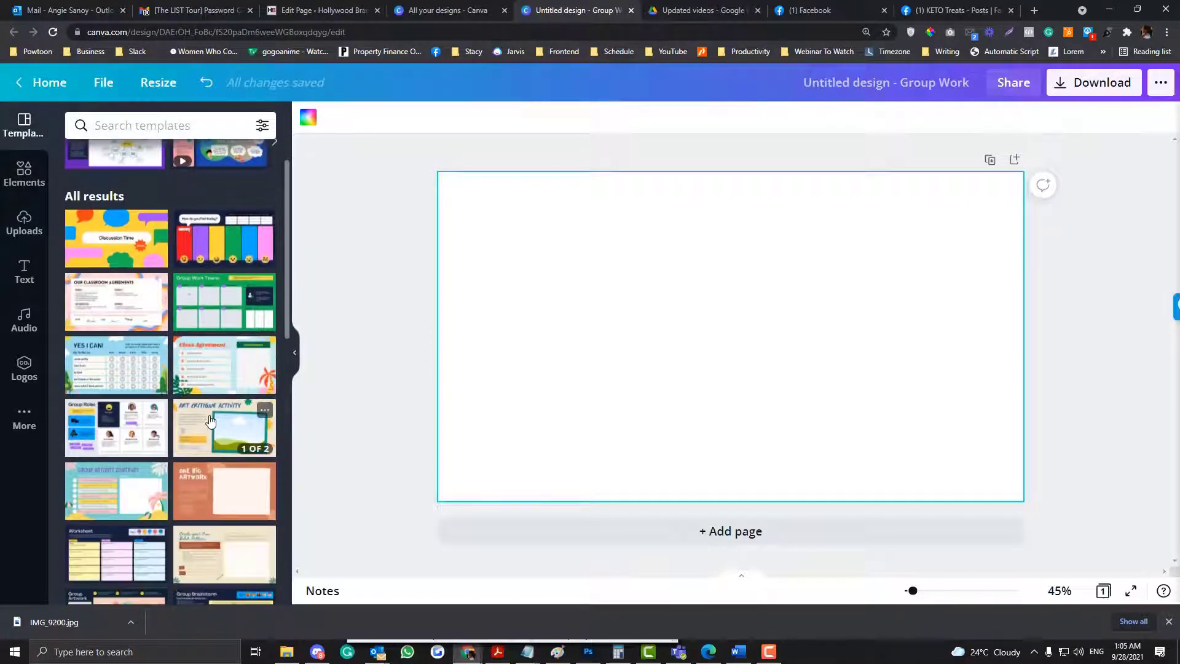
click(232, 407)
click(101, 266)
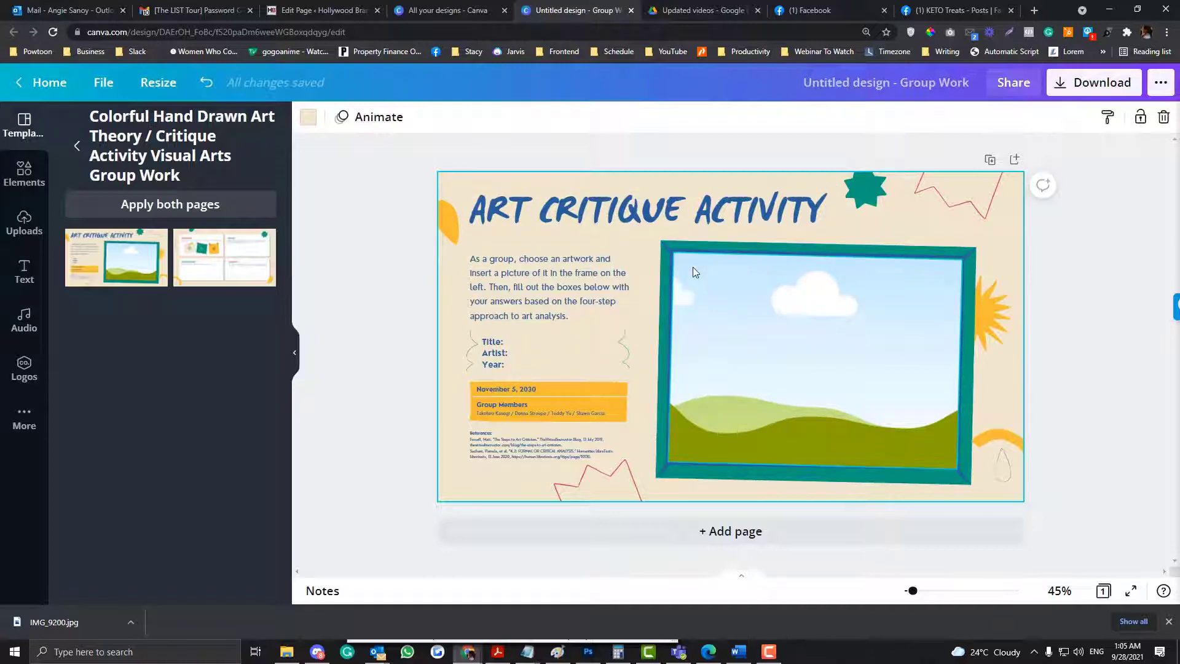
- Duplicate the Art Critique Activity page to create a second page
click(811, 276)
click(824, 216)
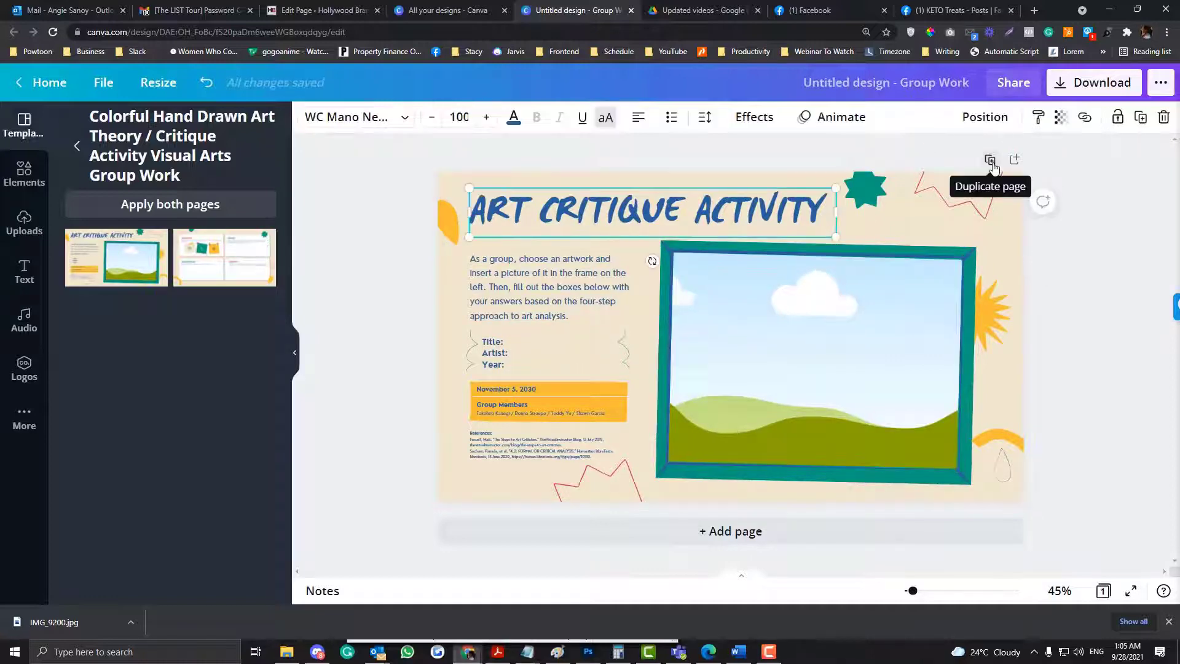
click(990, 161)
scroll(645, 397, up, 5)
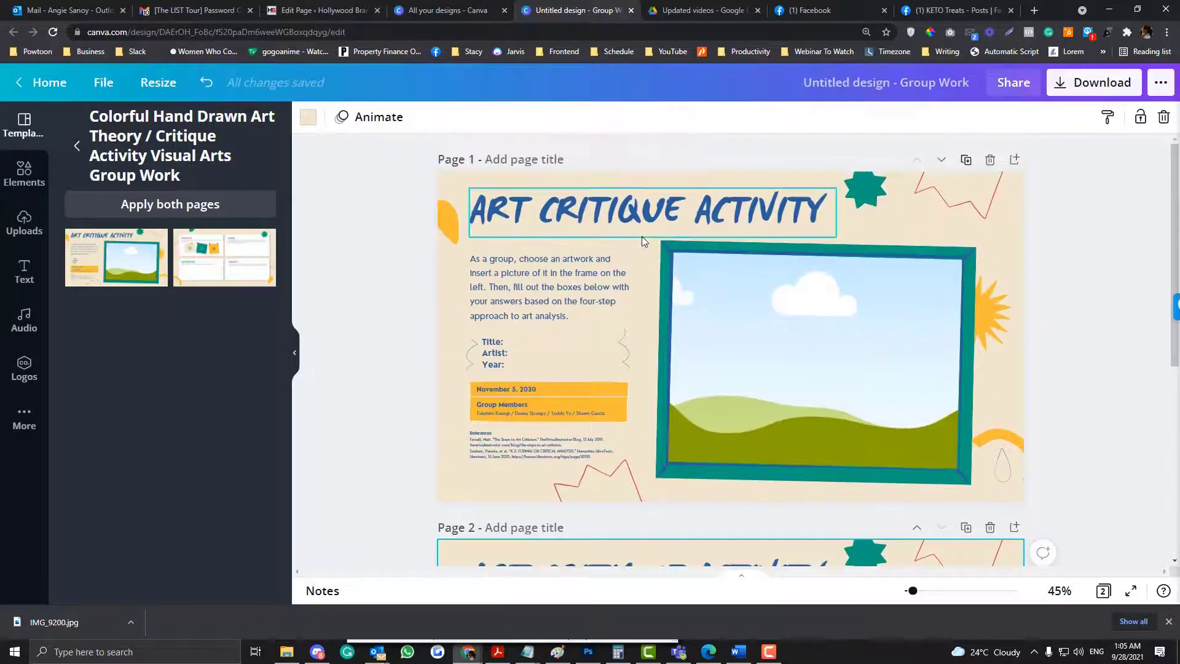
- Delete the landscape picture and the green frame behind it from page 1
click(682, 320)
key(Delete)
click(682, 320)
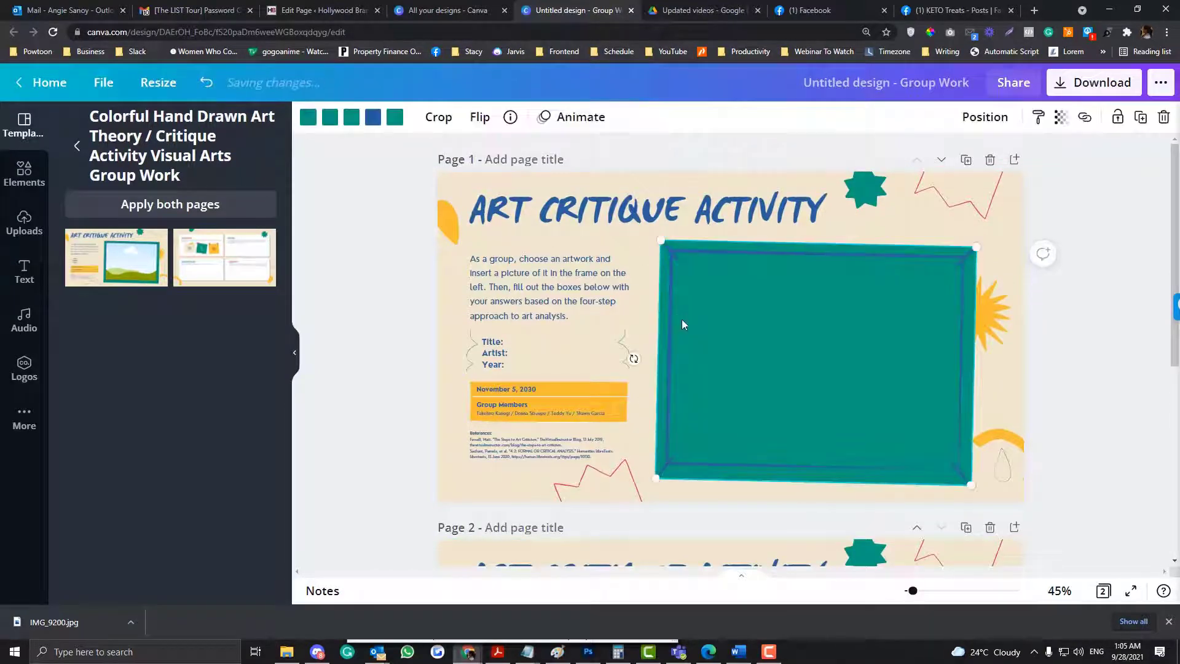
key(Delete)
scroll(679, 322, down, 2)
scroll(679, 321, up, 2)
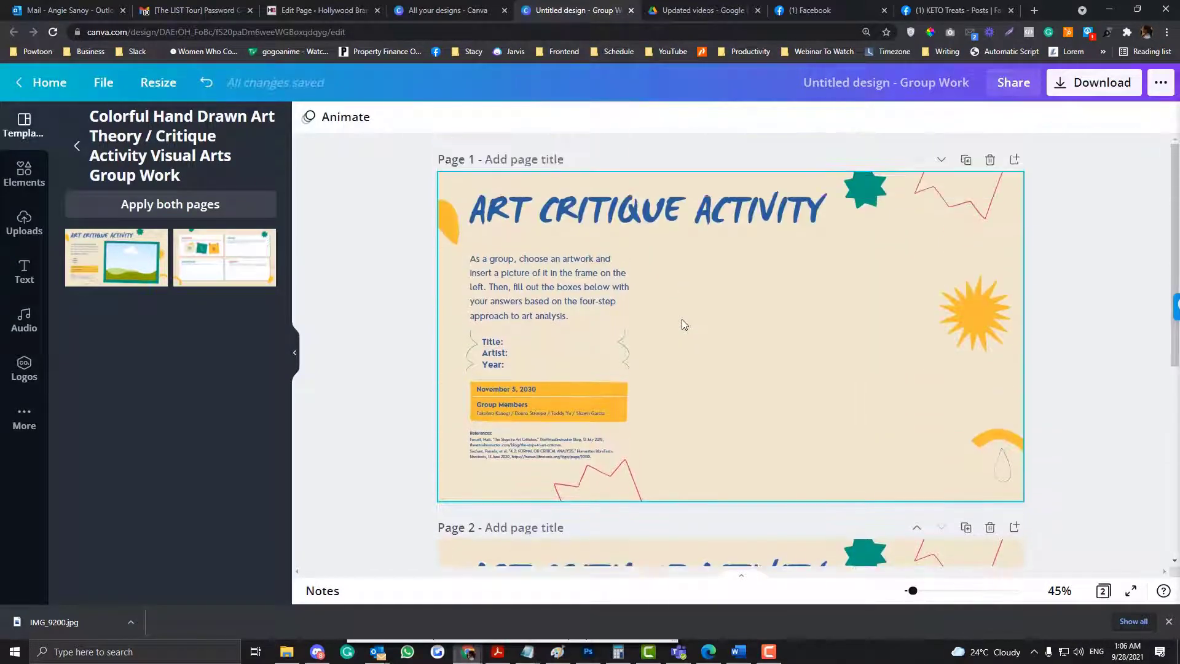
- Apply the Breathe page animation to page 1
click(470, 181)
click(357, 118)
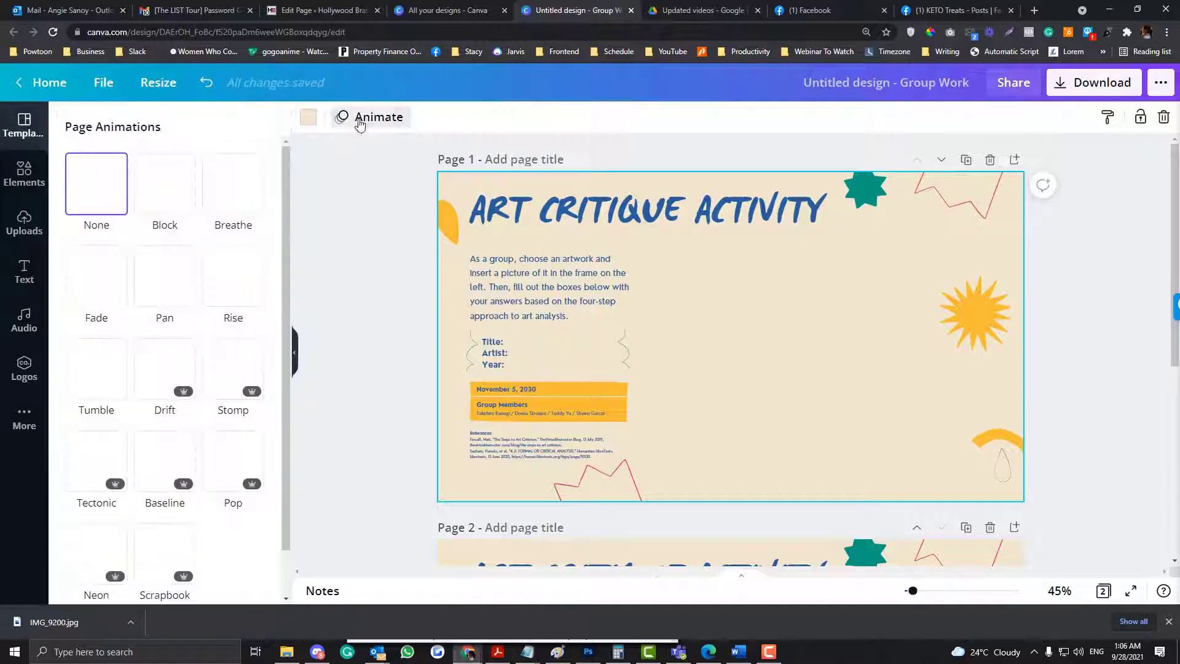
click(237, 184)
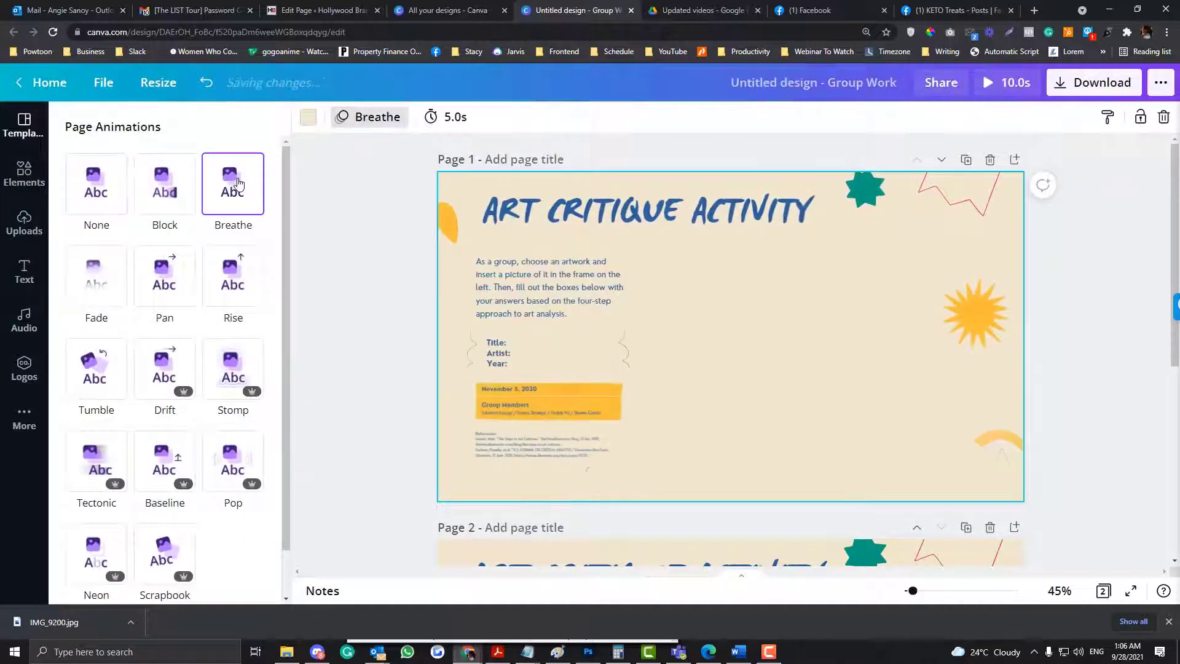
- Set page 1's timing to 1.0 s
click(448, 116)
drag(517, 167, 505, 165)
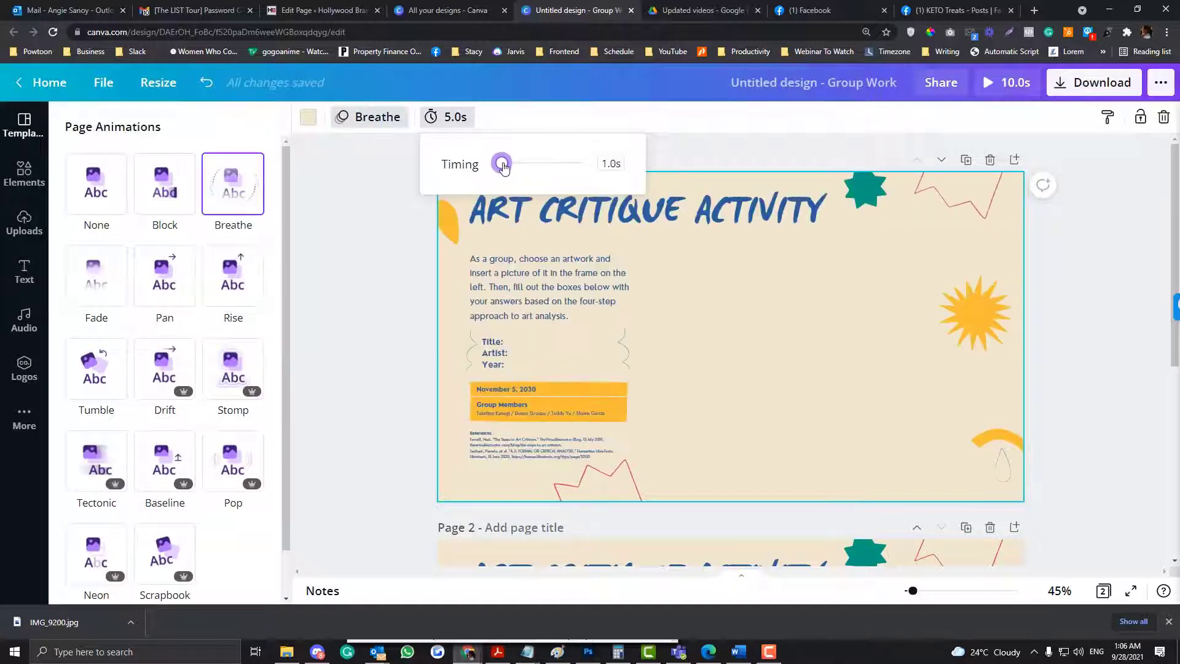
click(394, 264)
scroll(444, 380, down, 5)
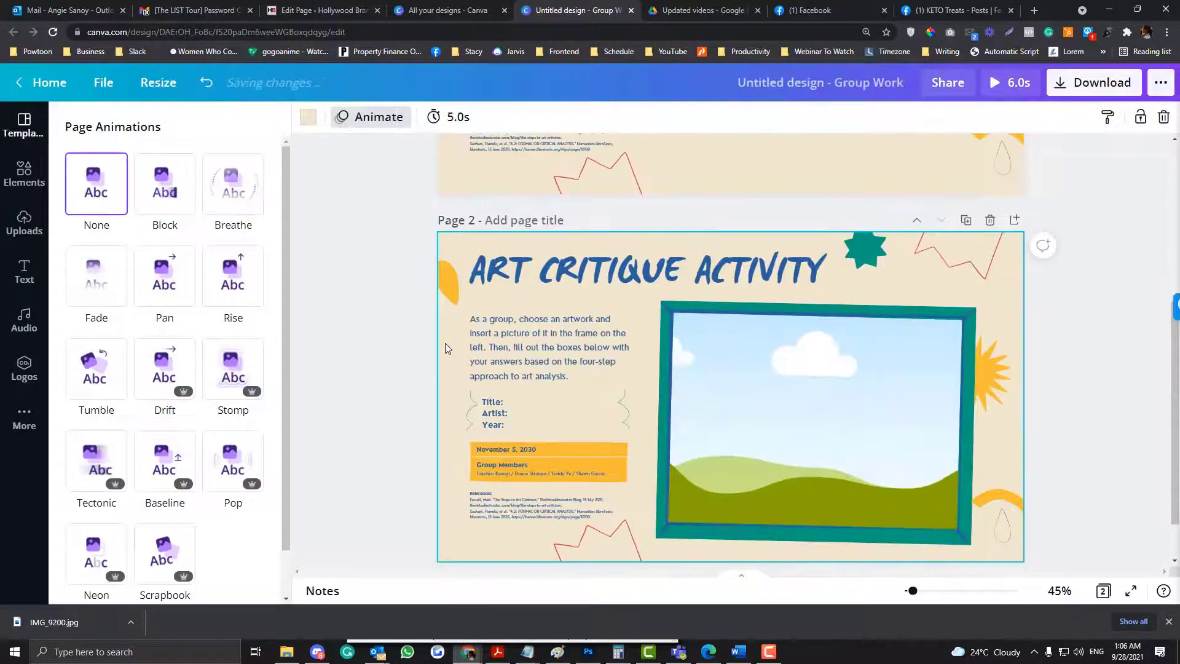
scroll(445, 343, up, 3)
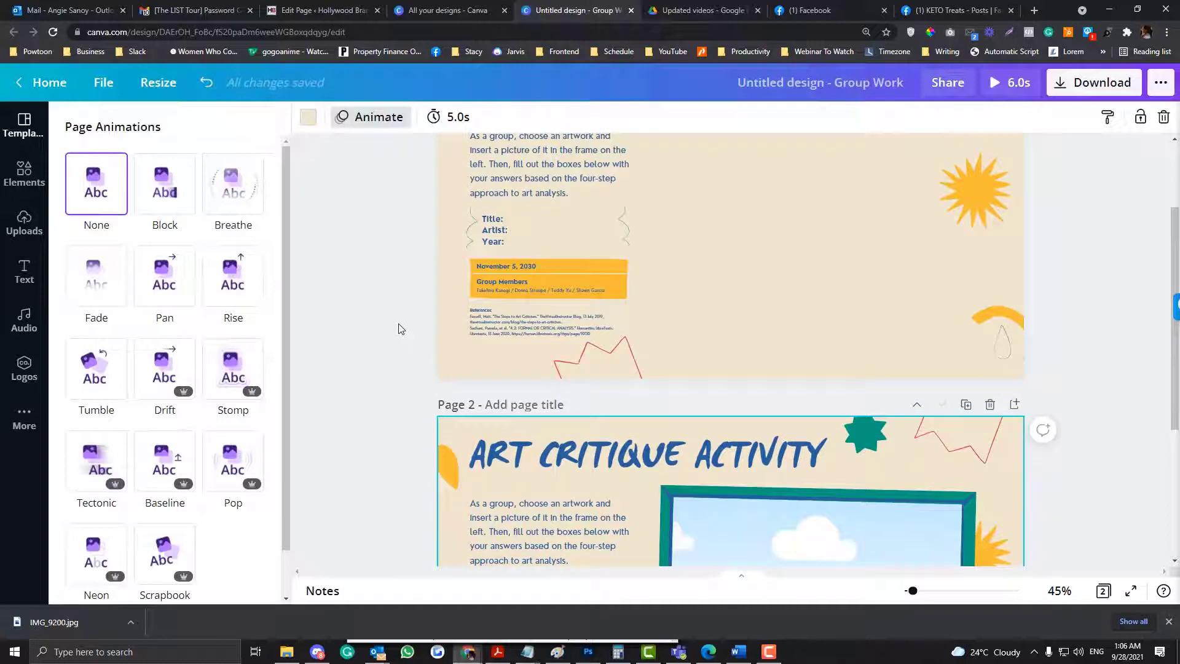
click(400, 327)
scroll(343, 282, up, 2)
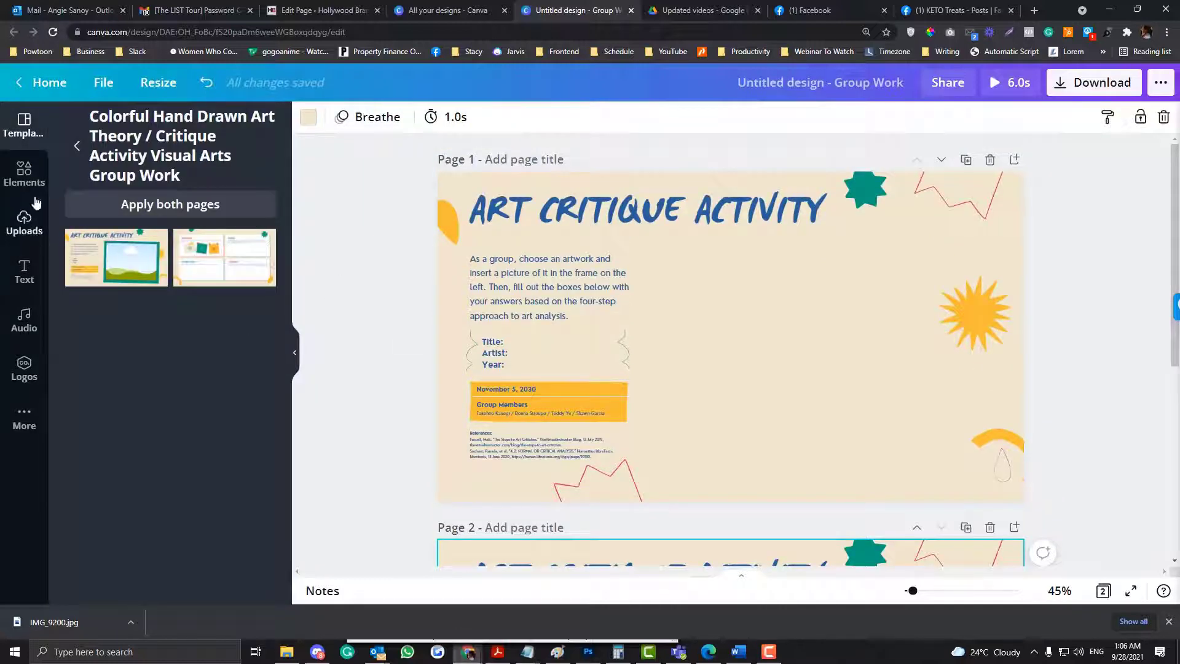
- Search the audio elements for "hiphop"
click(25, 177)
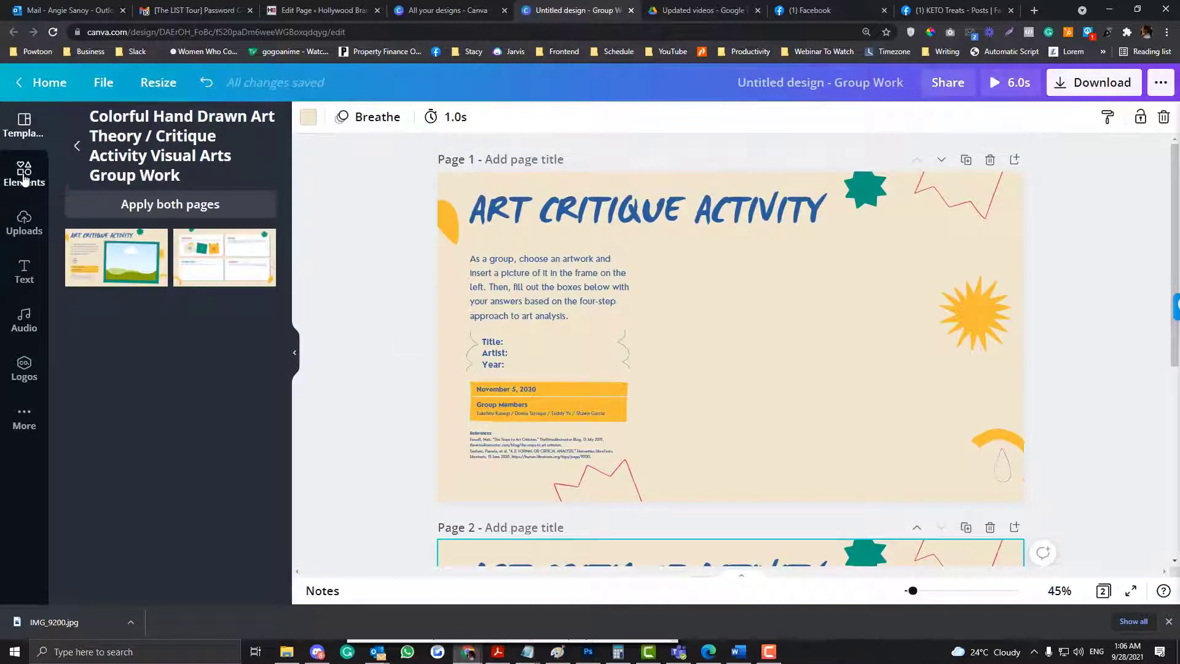
click(258, 161)
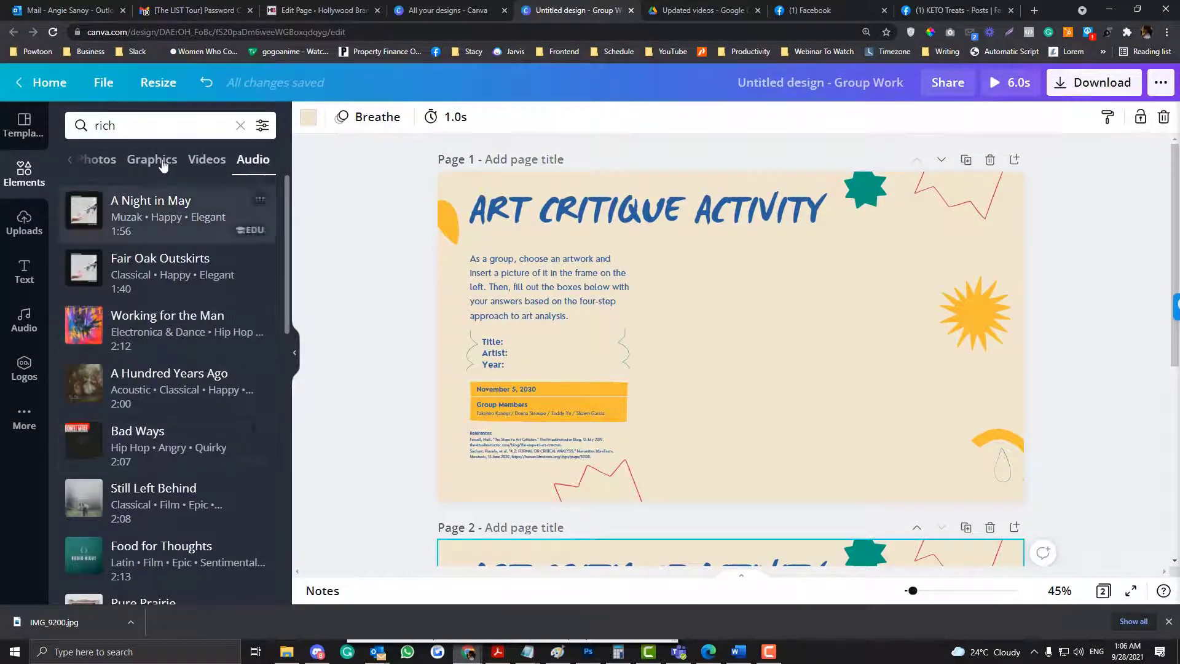
click(164, 133)
key(ctrl+a)
text(hi[)
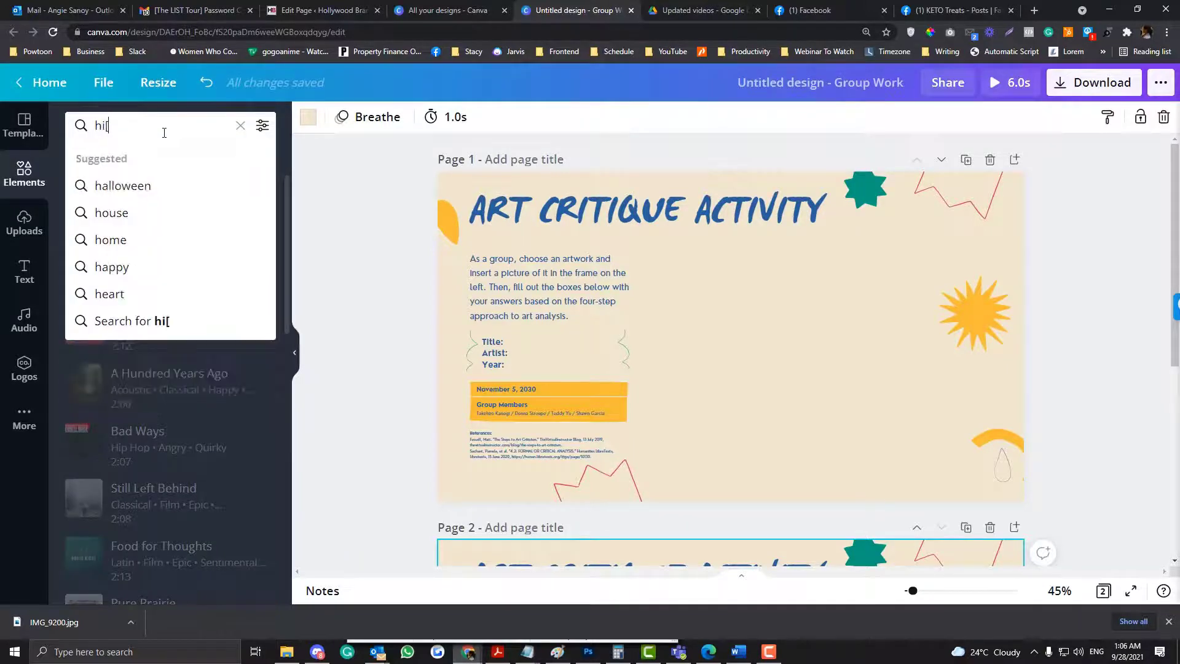
text(p)
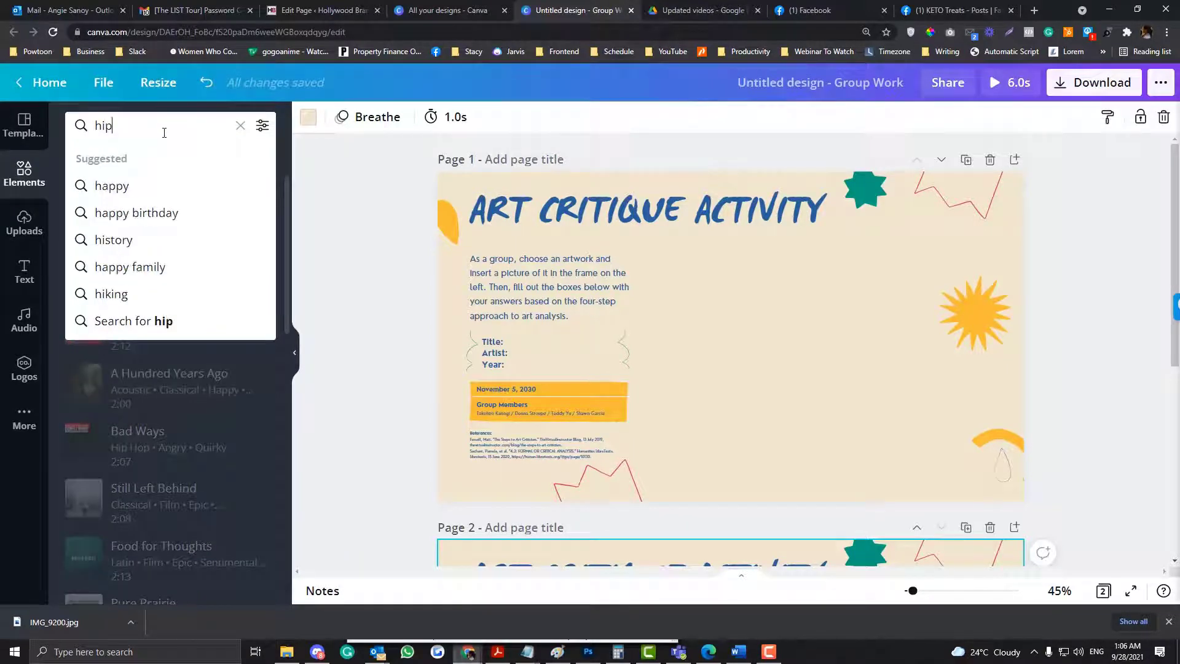
text(hop)
key(Return)
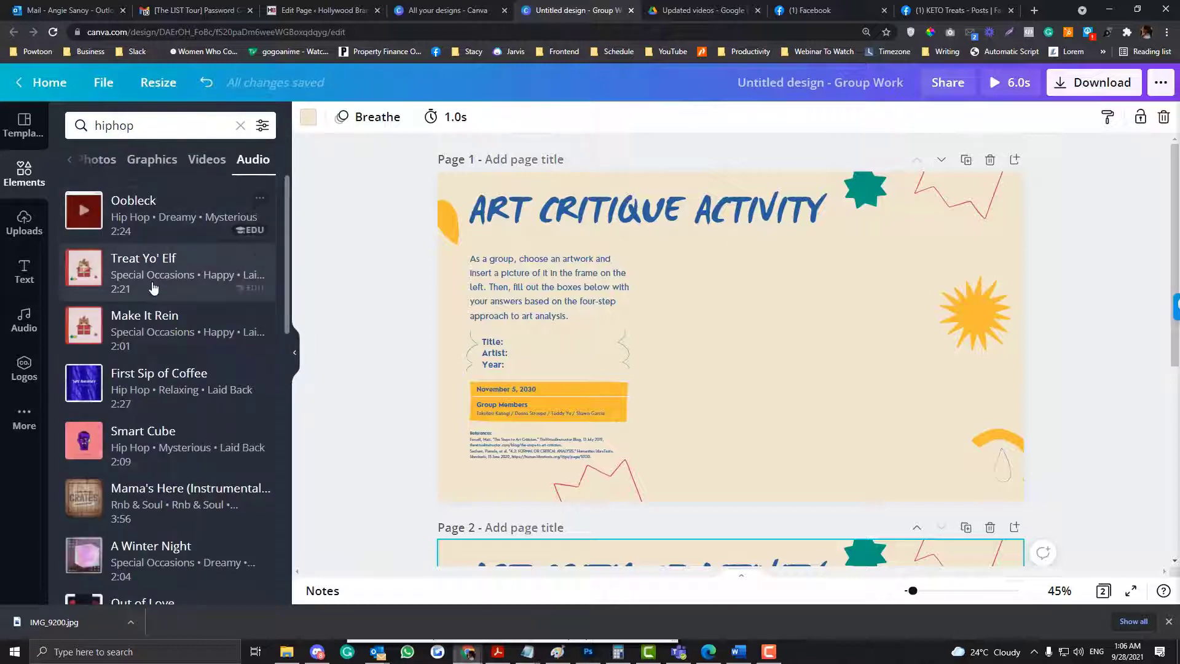
- Look through the hiphop audio tracks, checking their moods and lengths
scroll(154, 399, down, 2)
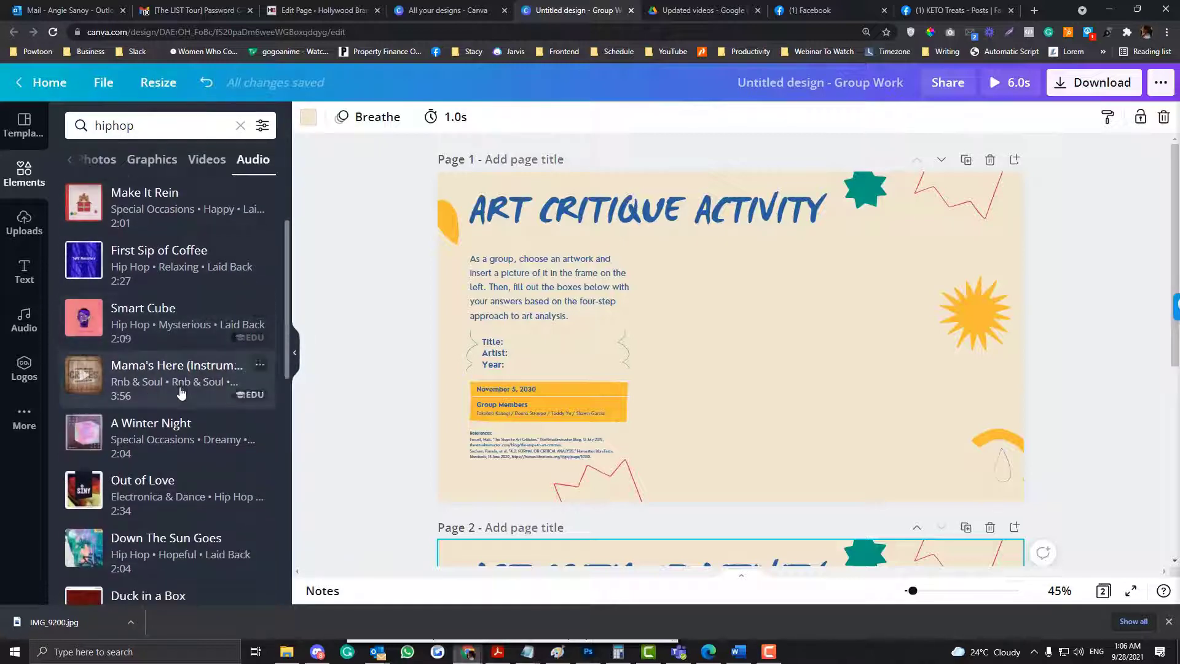
scroll(172, 393, up, 2)
mouse_move(244, 235)
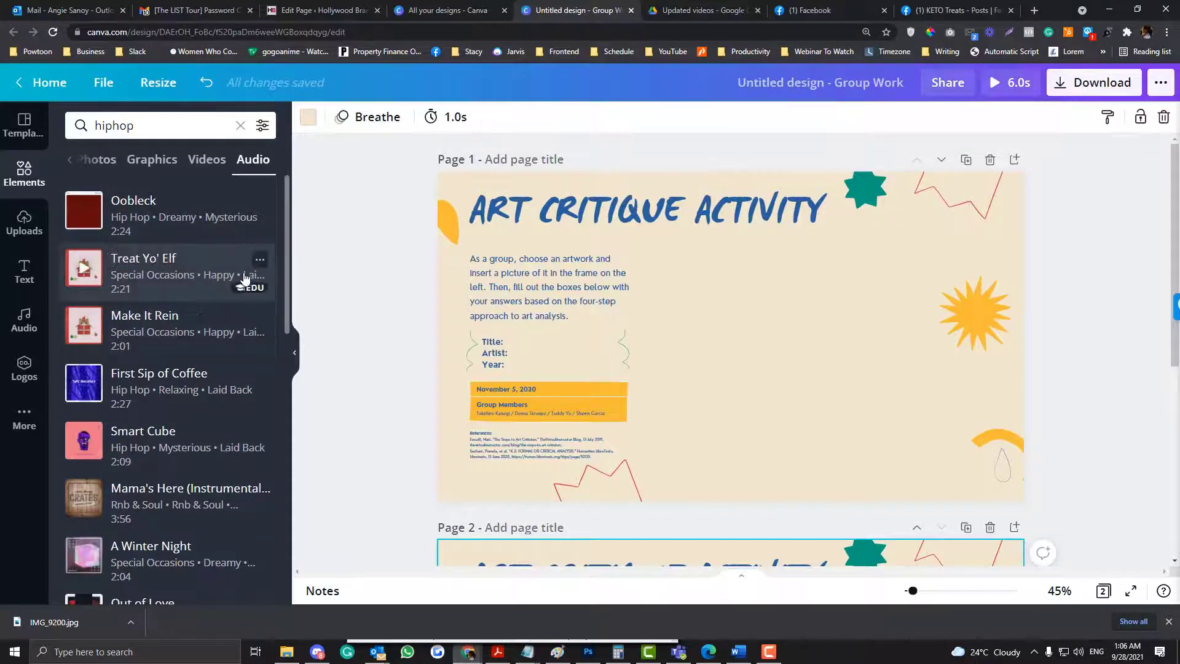
mouse_move(240, 295)
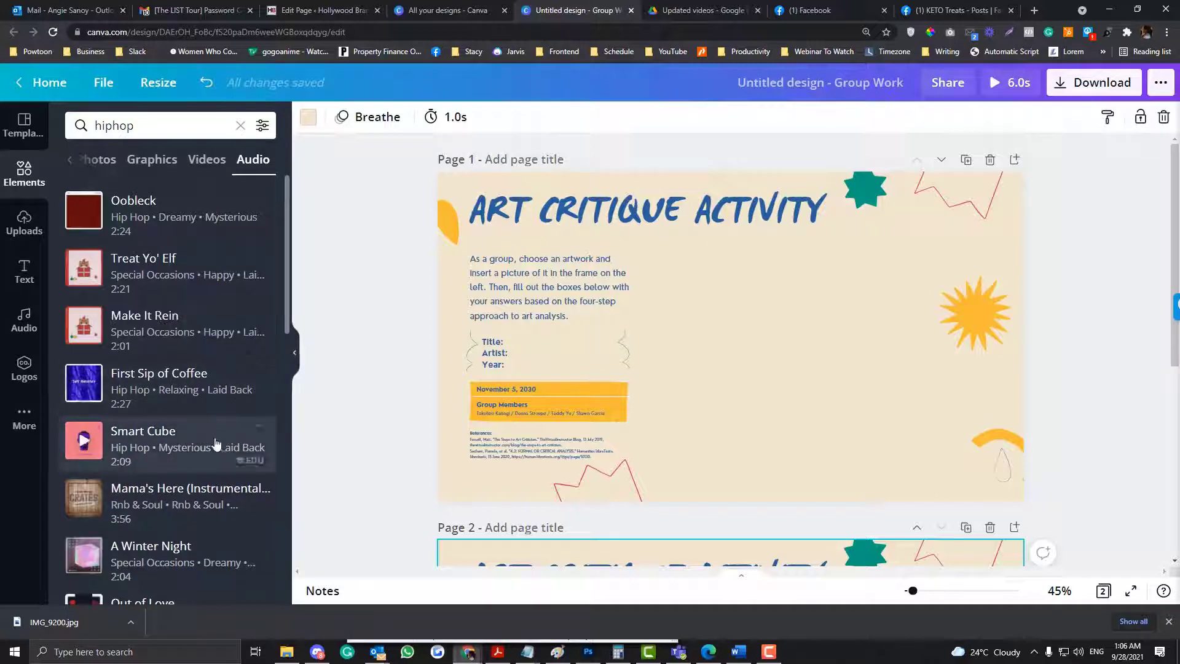
scroll(229, 404, down, 3)
scroll(228, 406, down, 3)
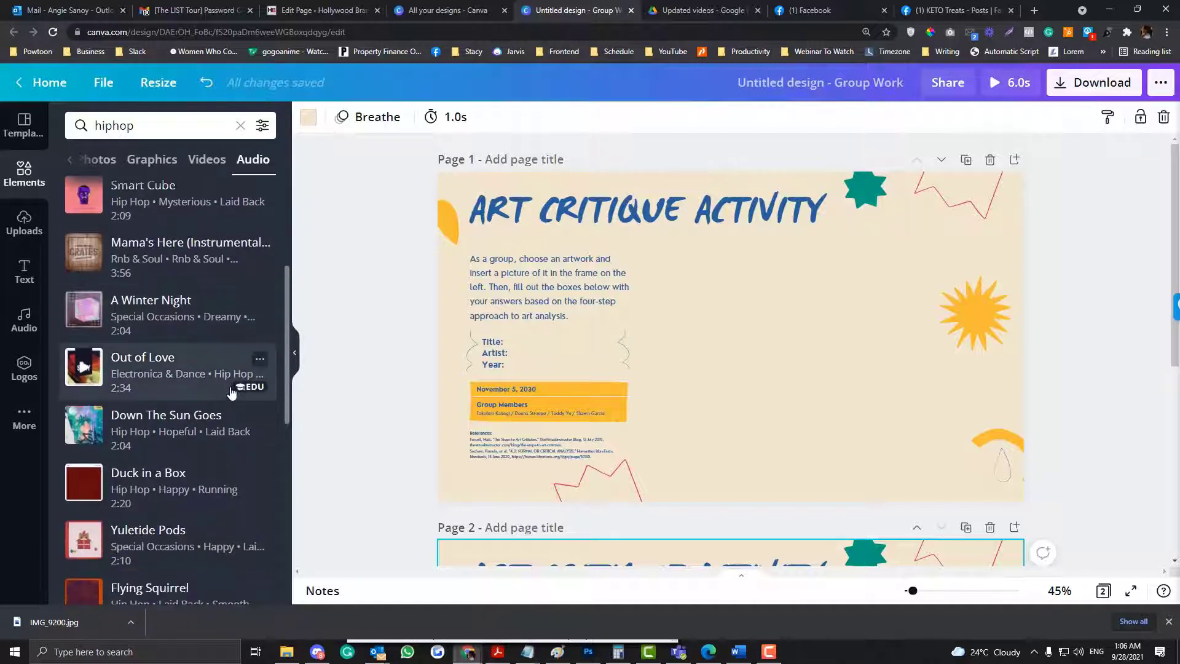
scroll(243, 394, up, 4)
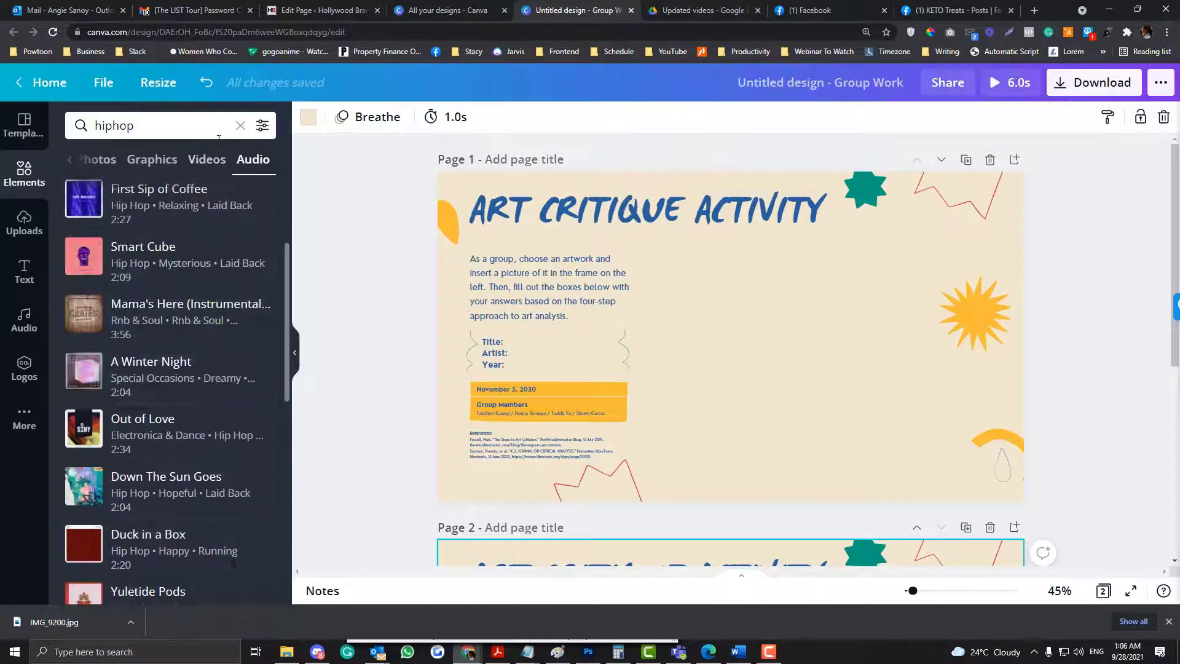
scroll(131, 269, up, 2)
- Search the audio elements for "excited"
double_click(148, 126)
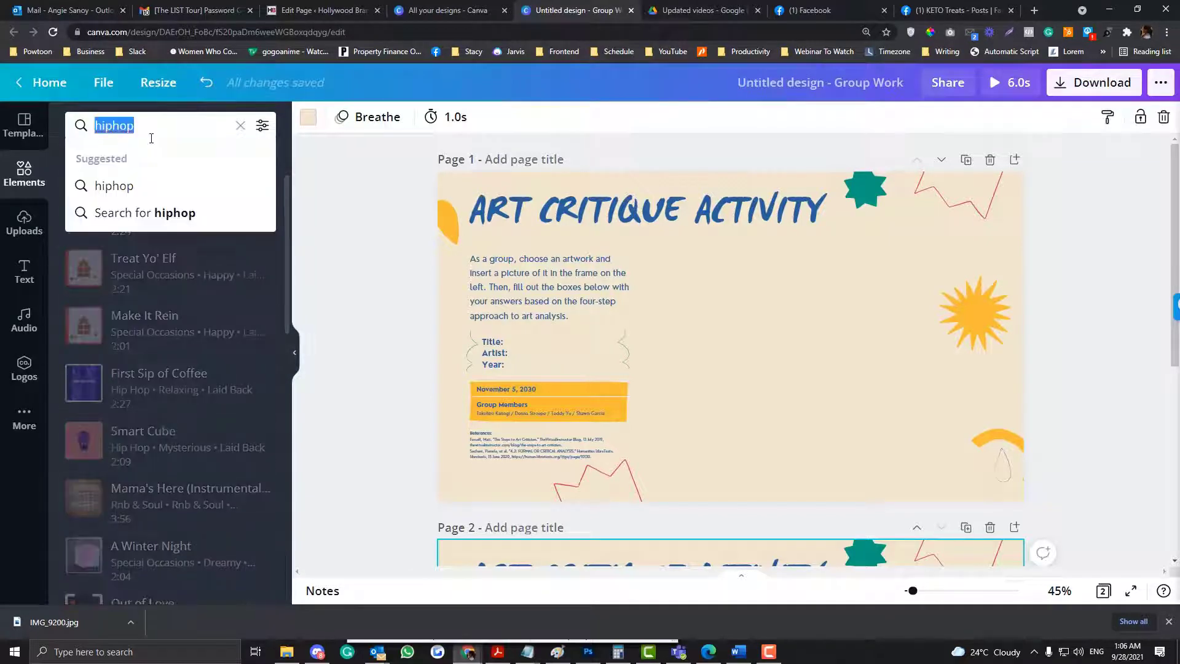
text(excited)
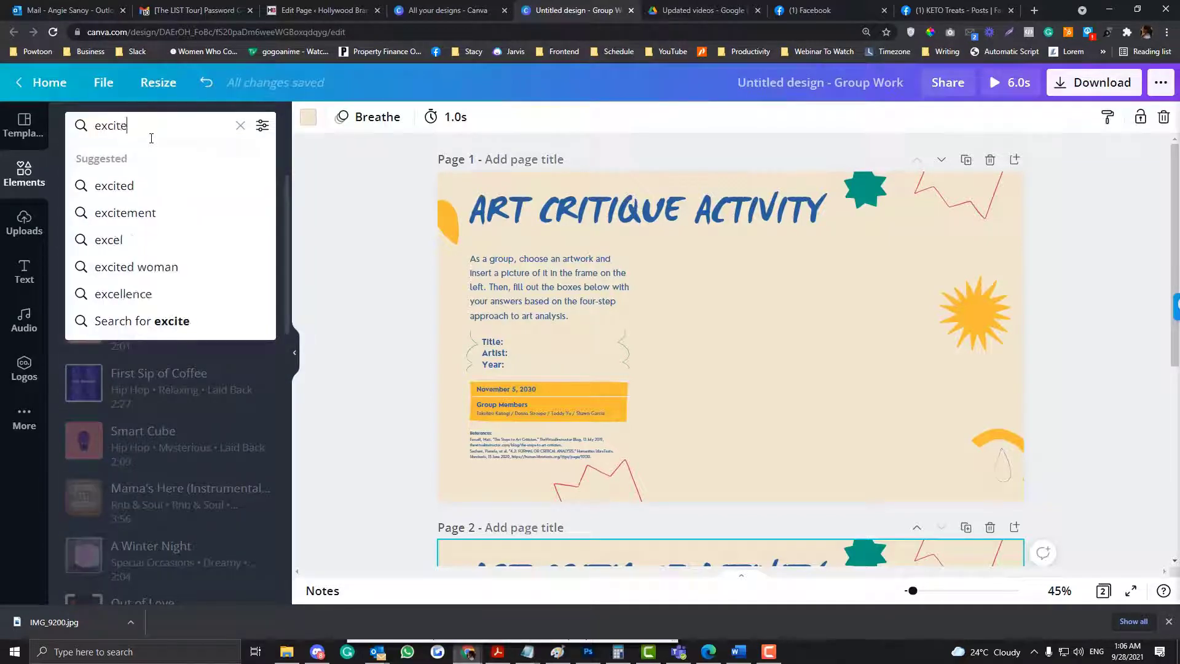
key(Return)
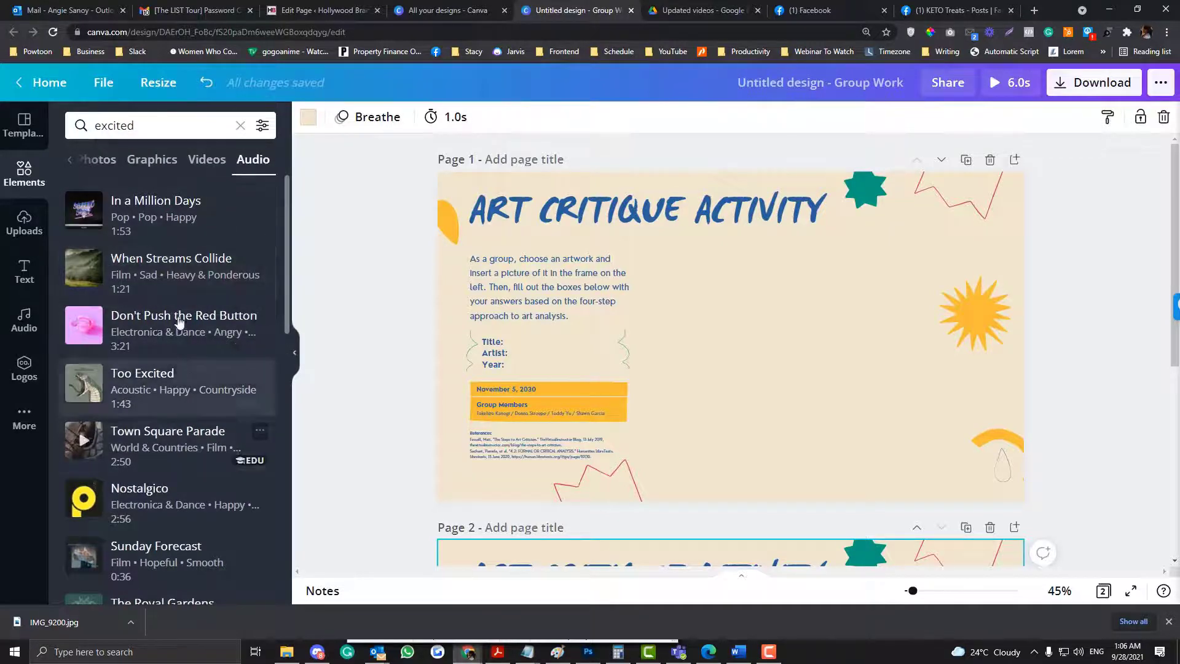
- Search the audio elements for "free" and look through the listed tracks
double_click(185, 134)
text(free)
key(Return)
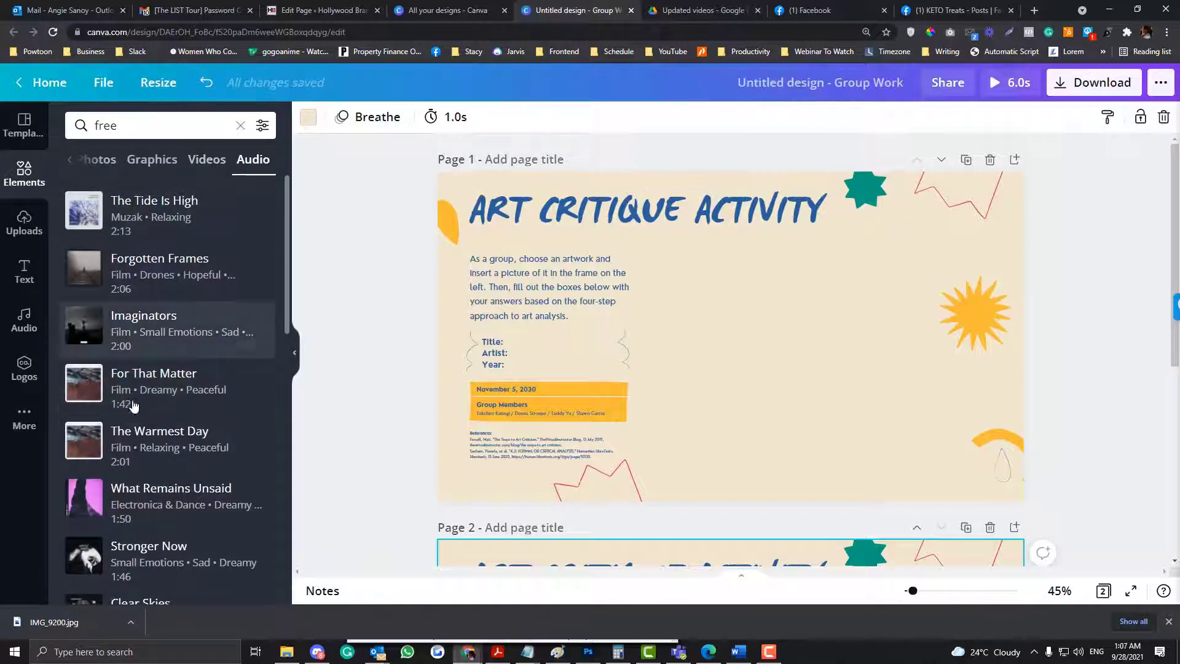
scroll(153, 400, down, 6)
scroll(188, 516, down, 3)
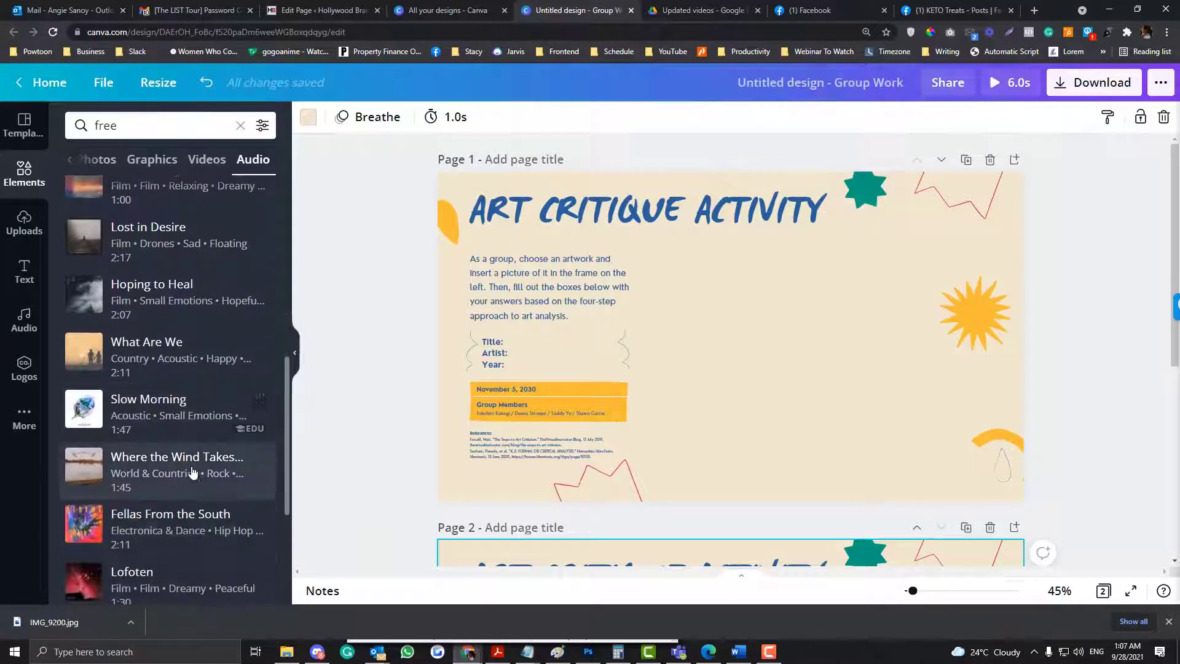
scroll(188, 513, down, 6)
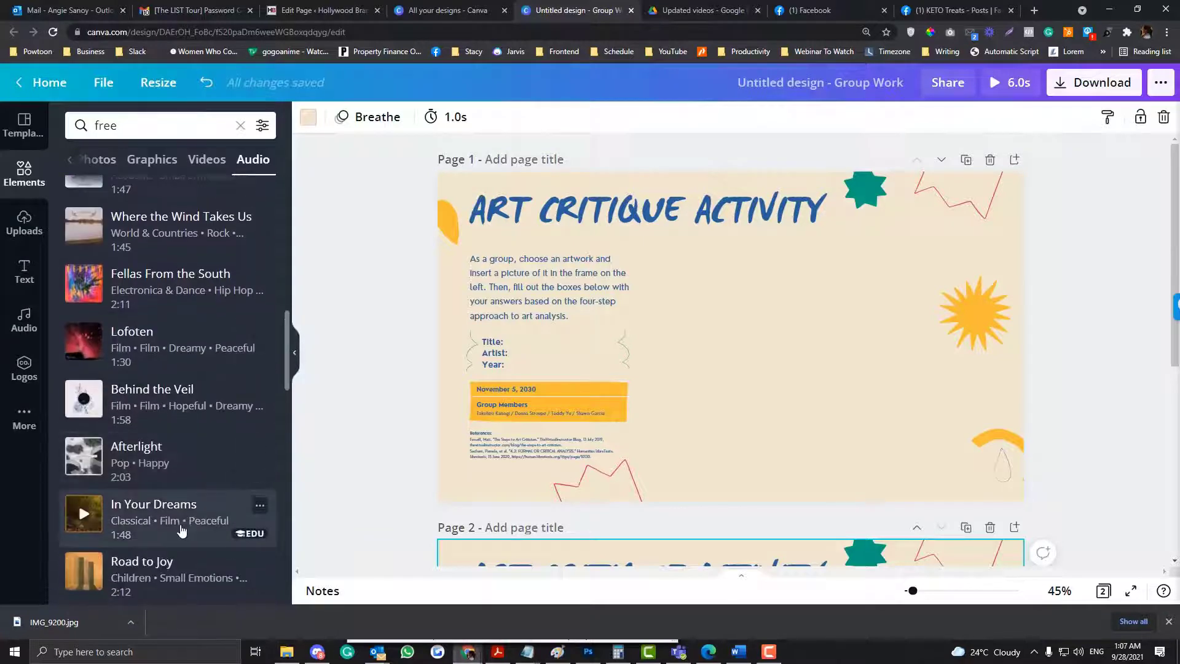
scroll(171, 492, down, 2)
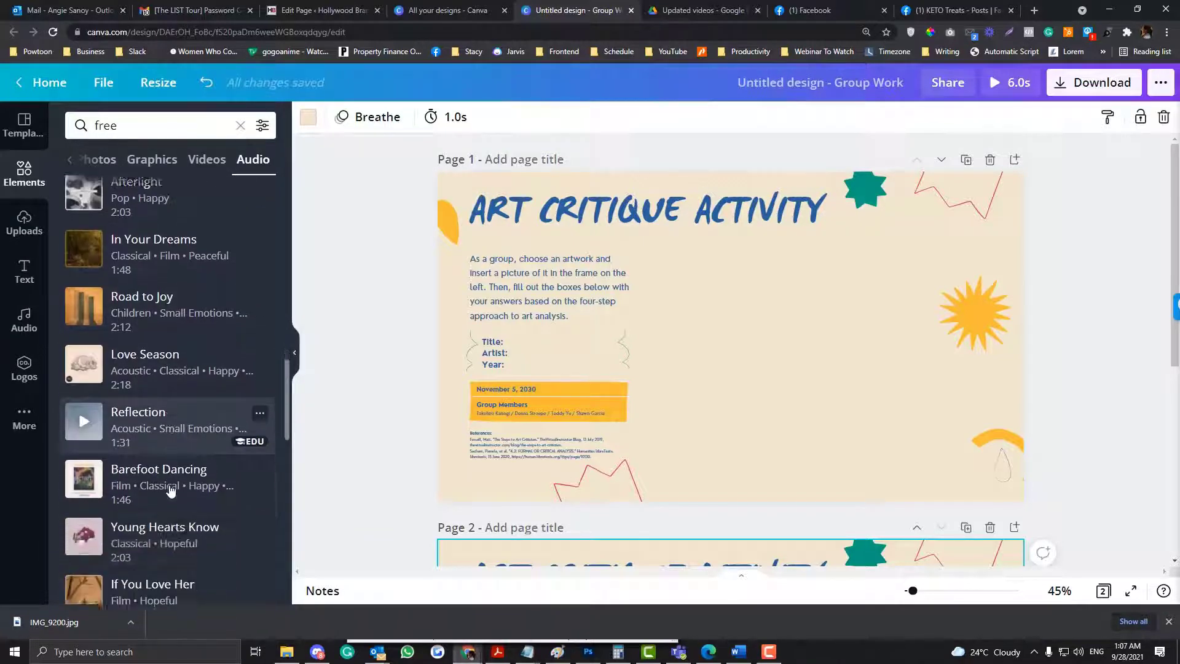
scroll(185, 449, up, 15)
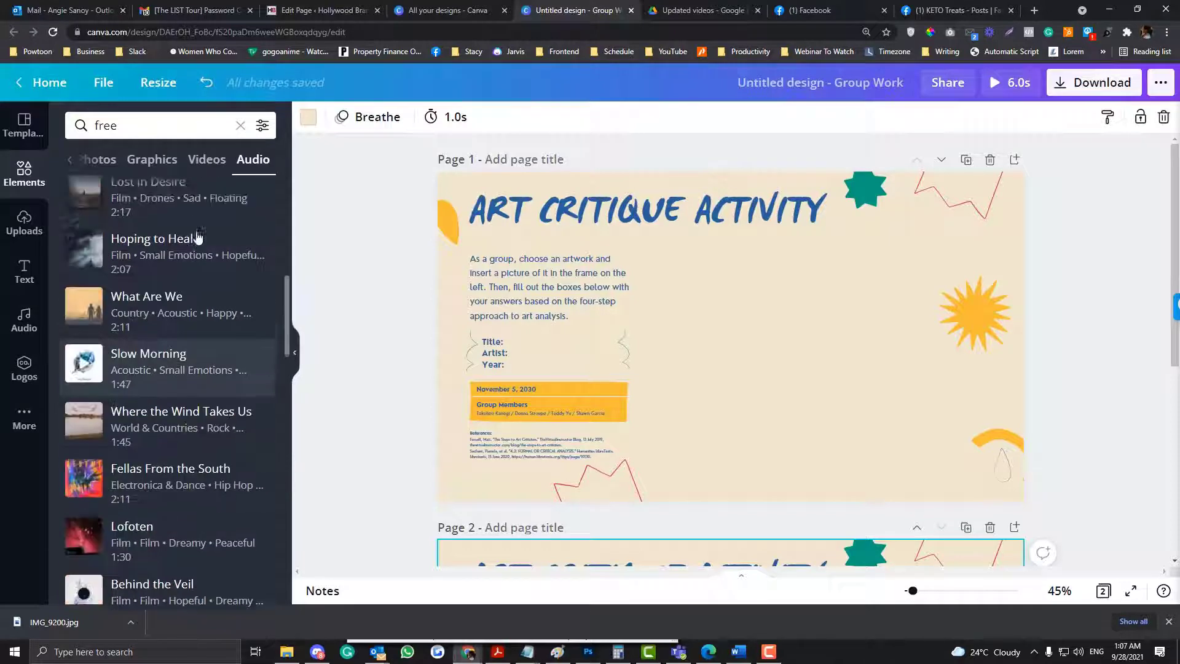
scroll(197, 237, up, 2)
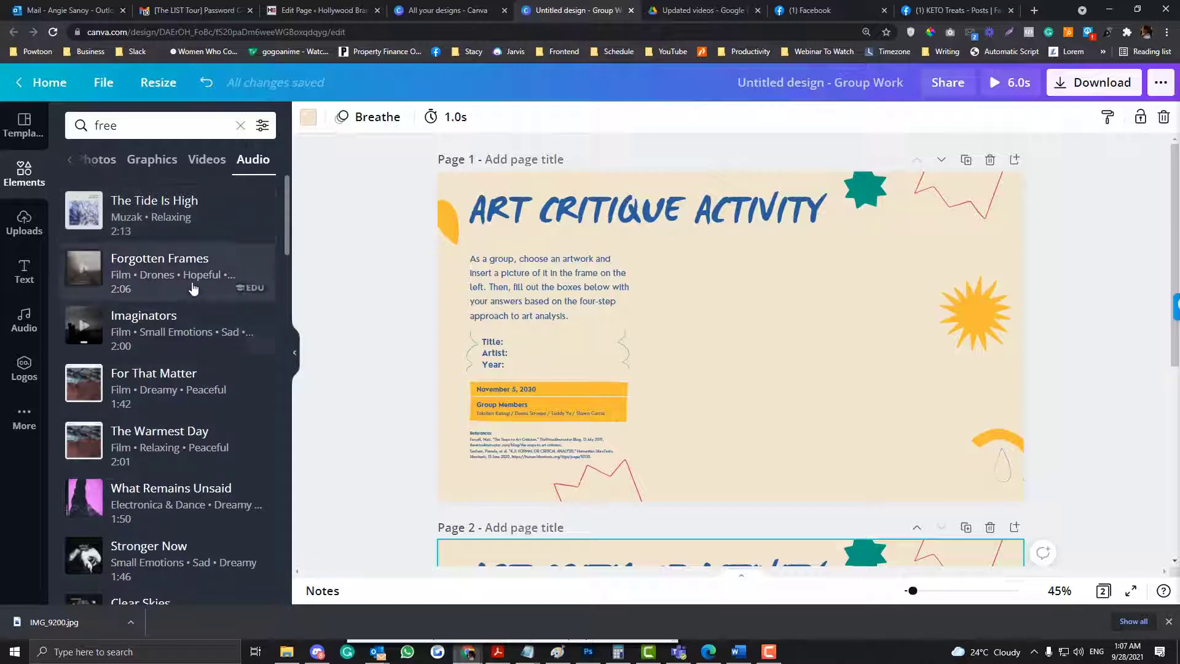
- Add the track "The Tide Is High" to the design and preview its playback briefly
click(174, 215)
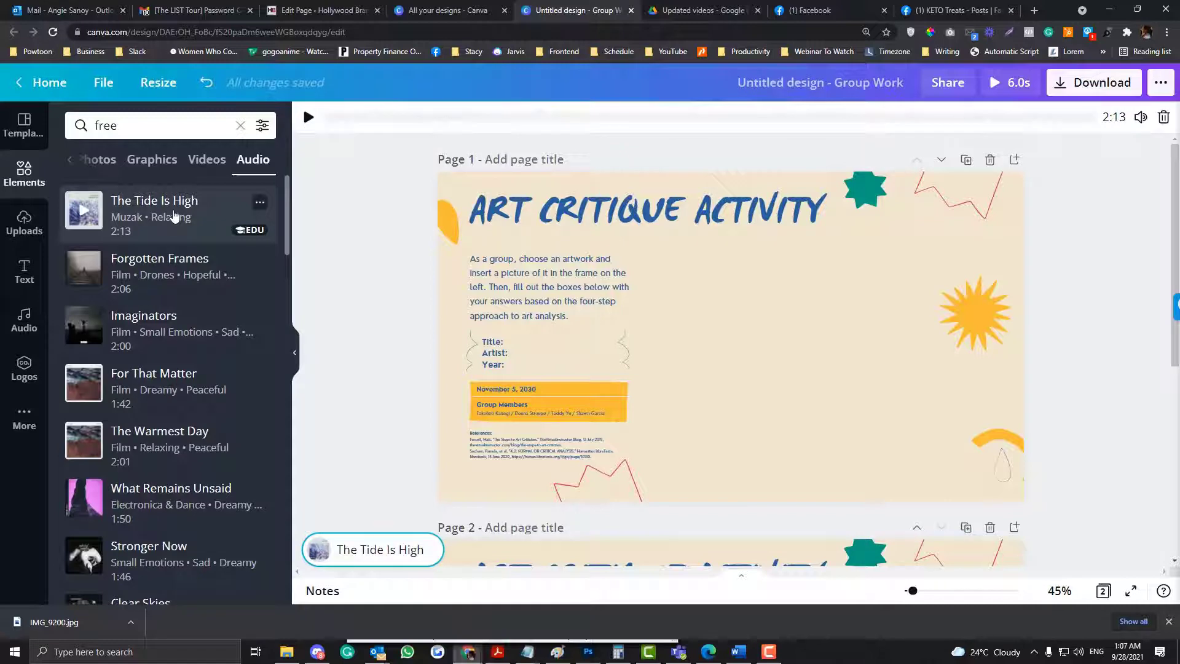
click(309, 124)
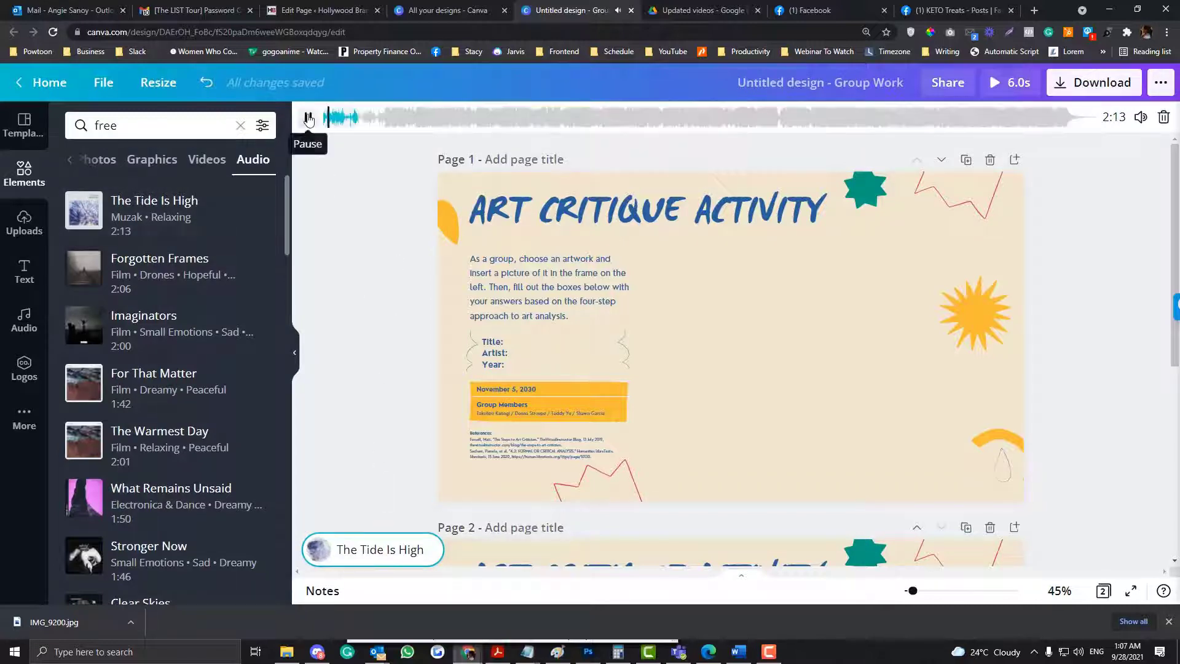
click(309, 119)
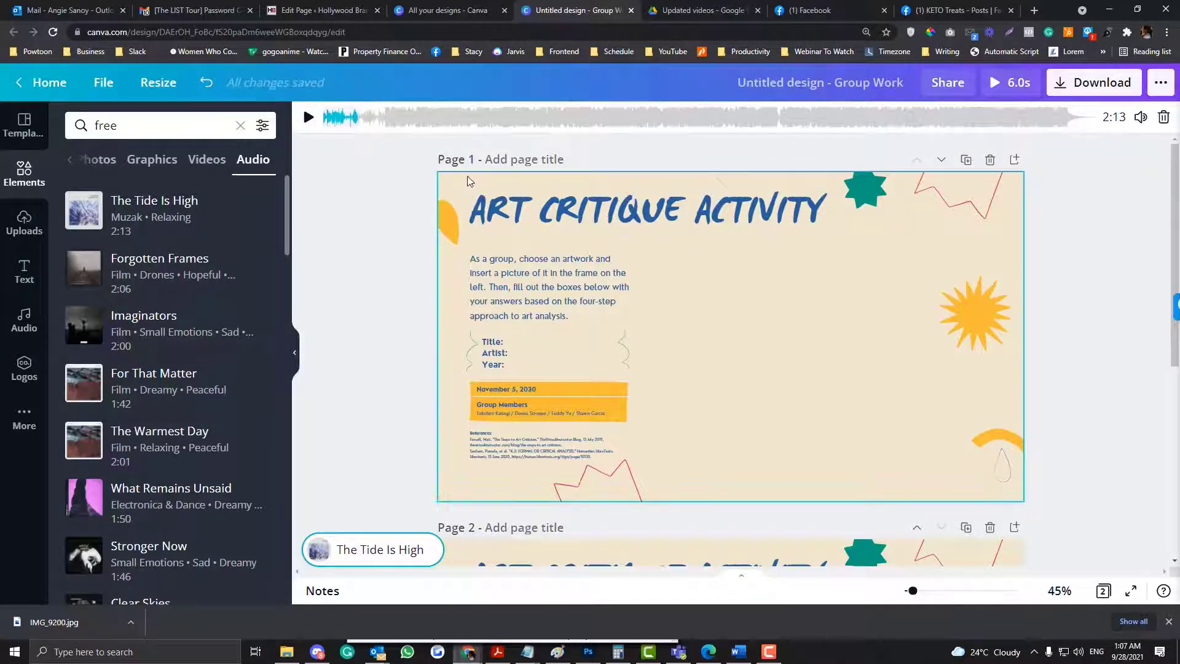
scroll(478, 355, down, 1)
scroll(478, 356, down, 4)
scroll(478, 356, up, 5)
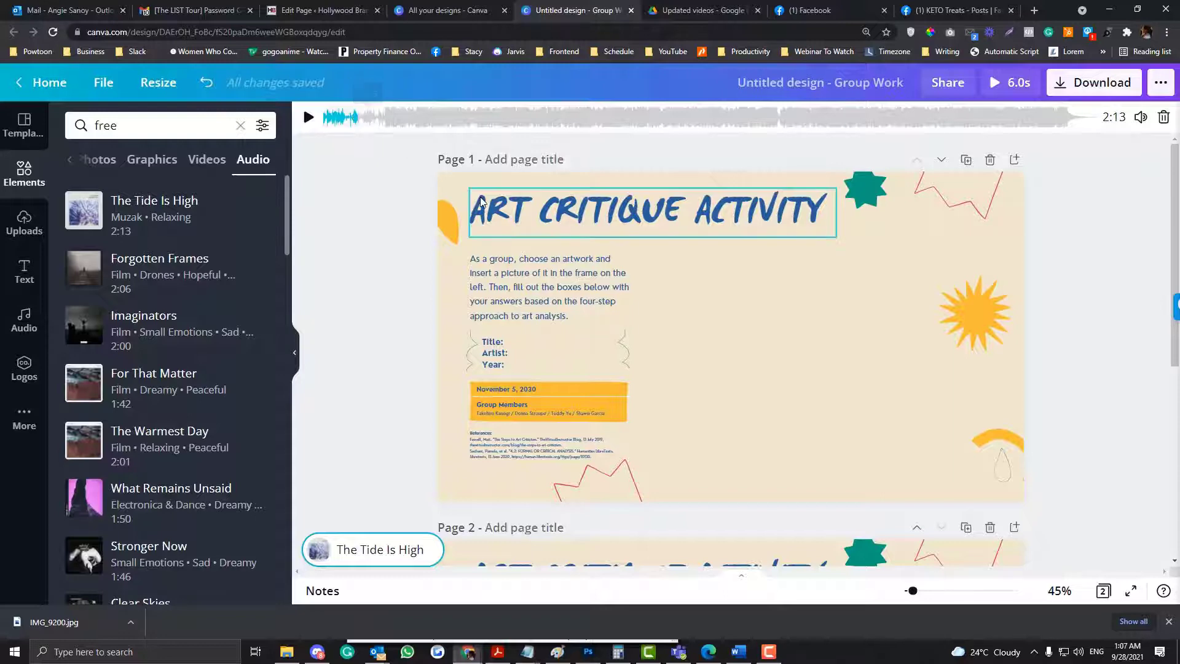
- Check the timing of page 2 and the portion of "The Tide Is High" used by the design
scroll(451, 180, down, 5)
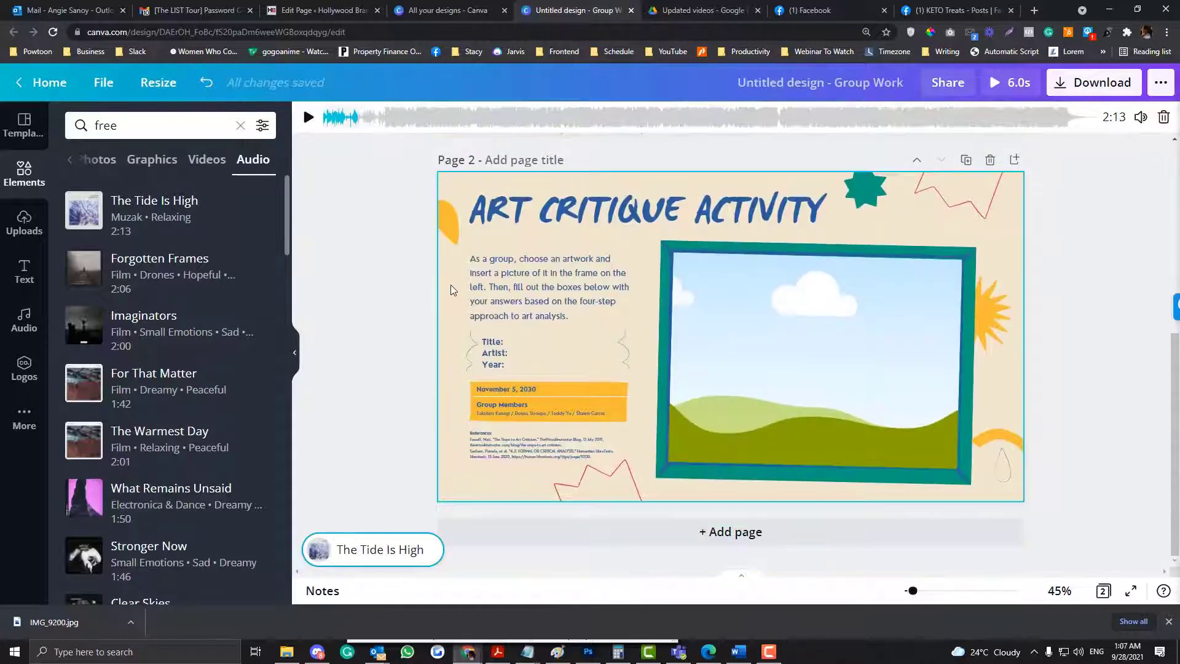
click(452, 287)
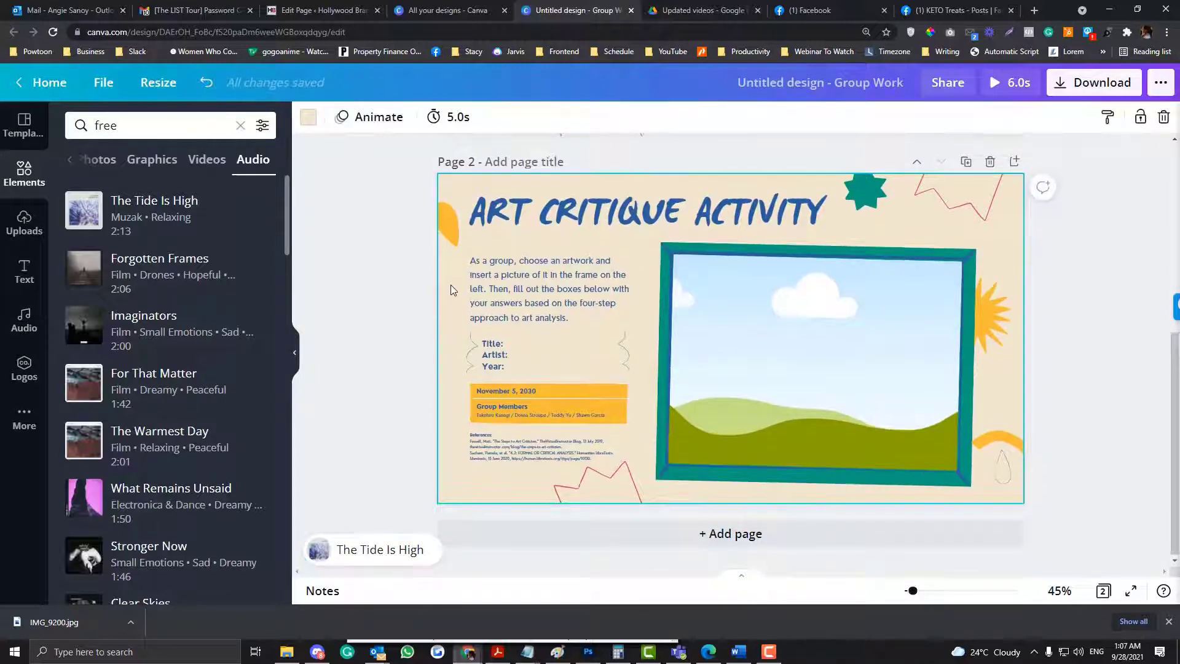
scroll(451, 285, up, 5)
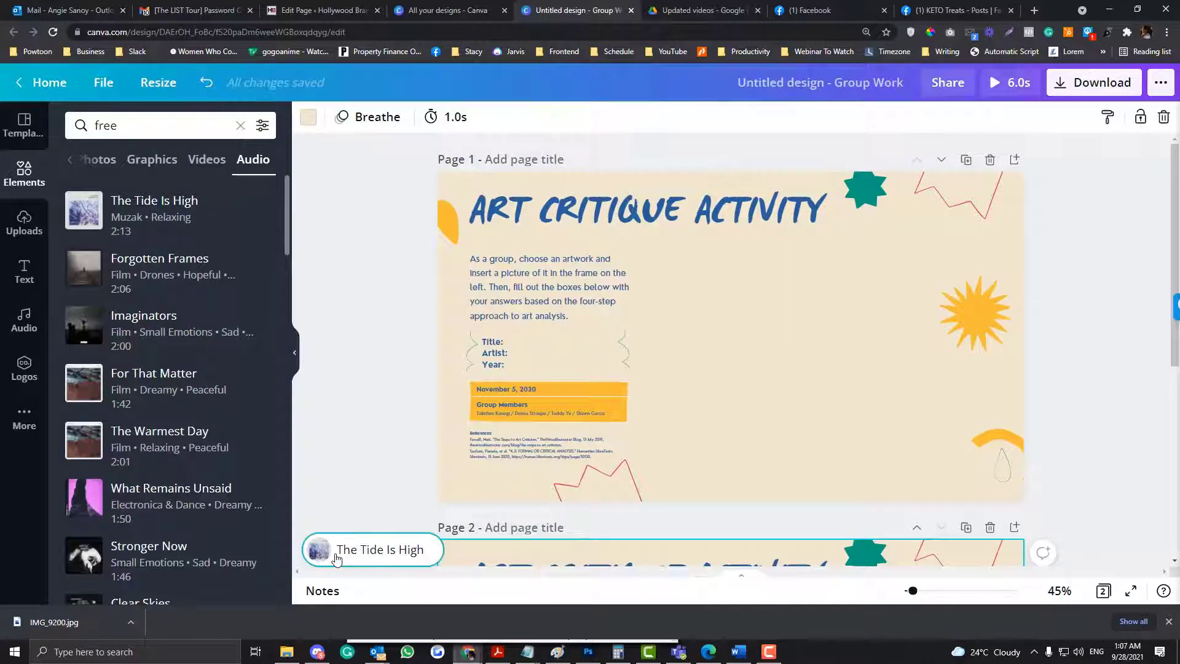
click(324, 561)
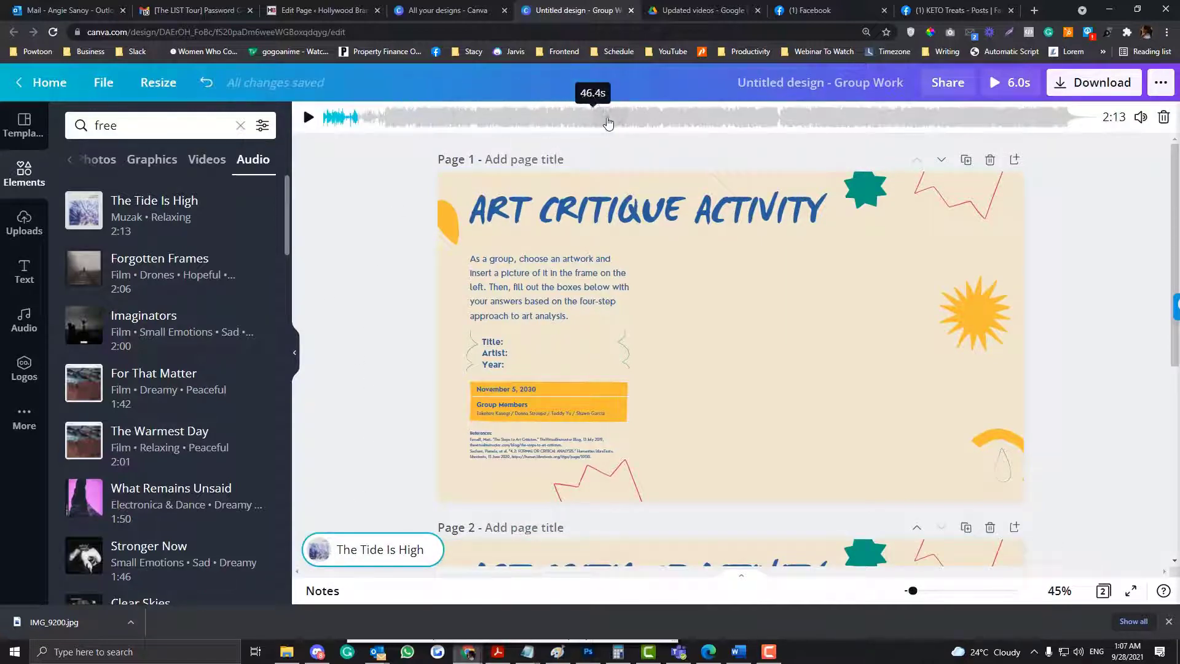
- Add a blank third page and place the blue square FREE graphic slightly right of its centre
scroll(434, 303, down, 3)
scroll(434, 302, down, 3)
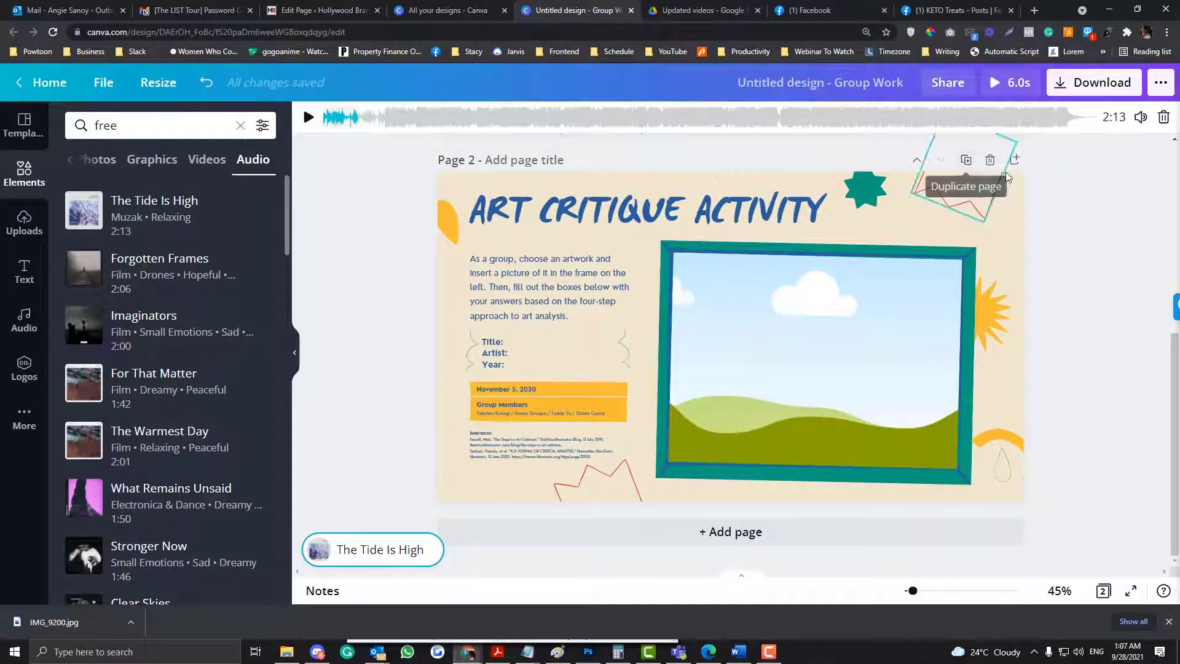
click(967, 161)
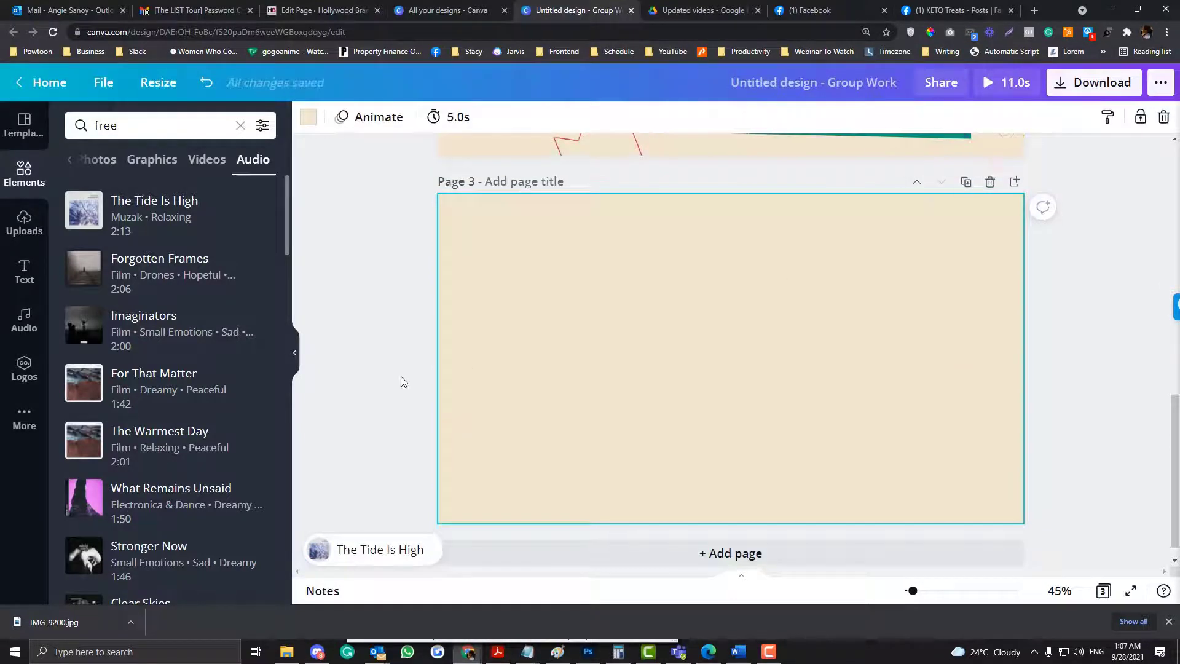
click(152, 160)
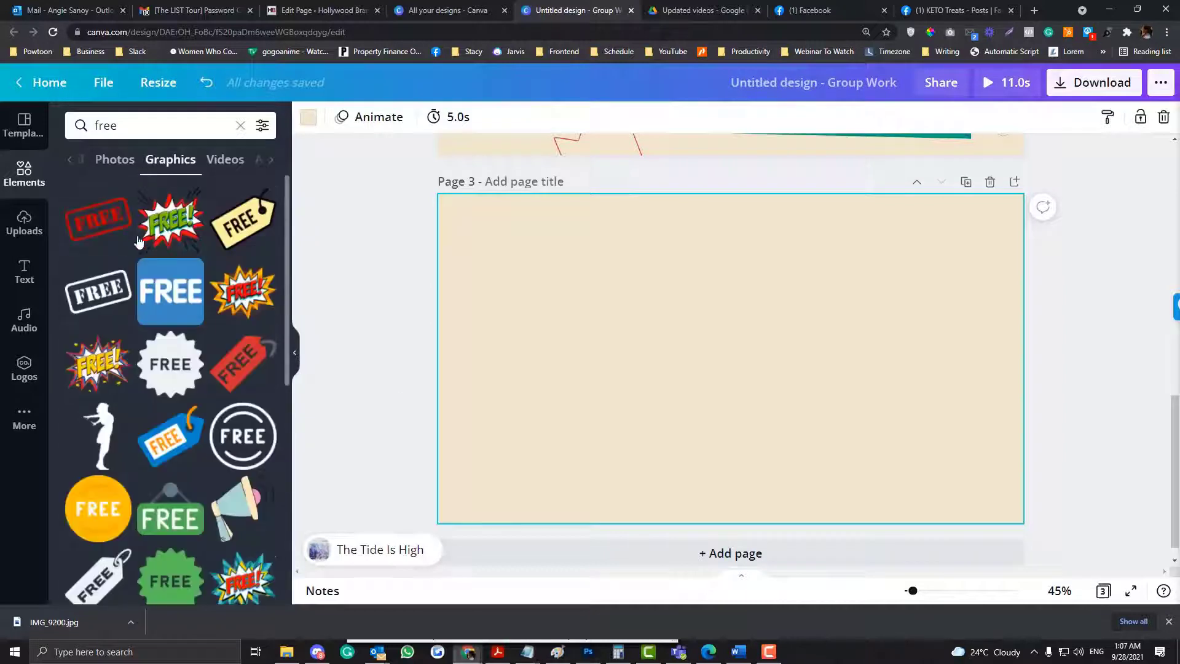
click(148, 287)
drag(666, 293, 626, 254)
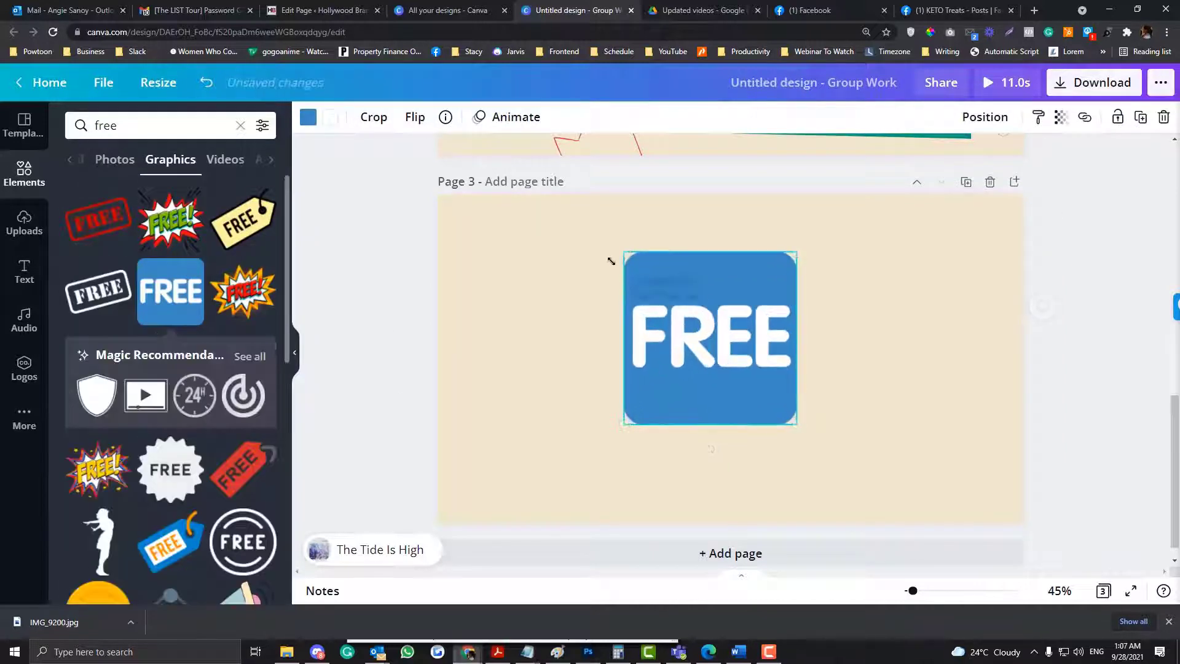
drag(761, 367, 807, 410)
- Compare the highlighted part of "The Tide Is High" waveform with the design's length and page 3's timing
click(337, 546)
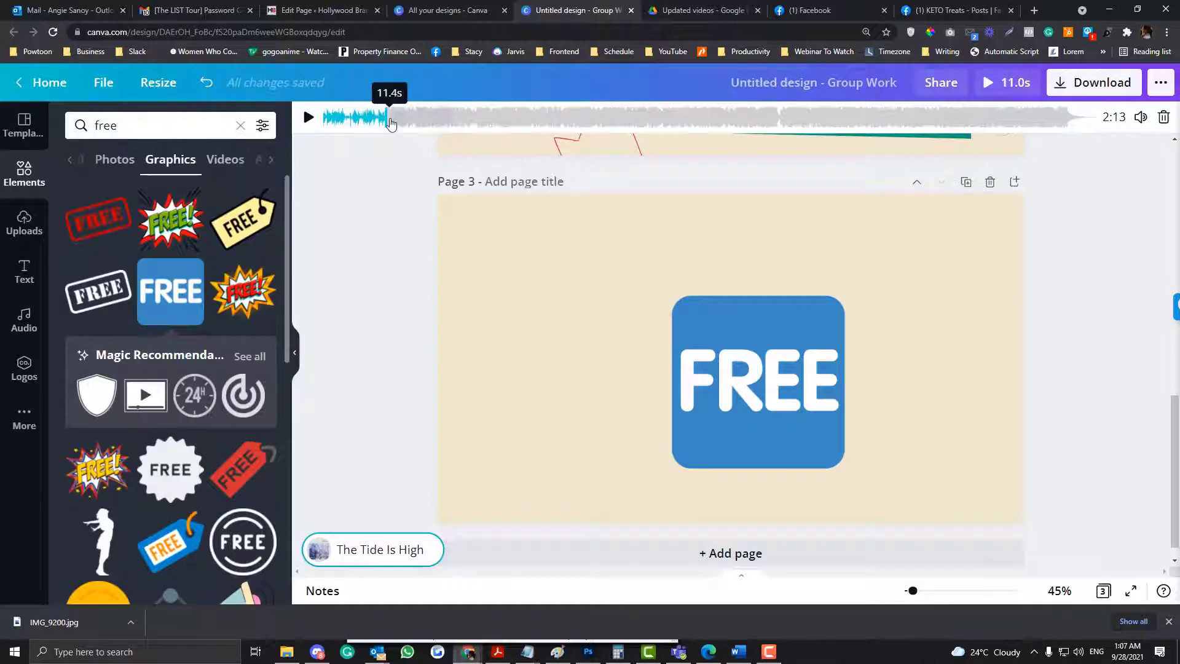
mouse_move(388, 123)
mouse_down()
mouse_move(366, 123)
mouse_move(389, 123)
mouse_up()
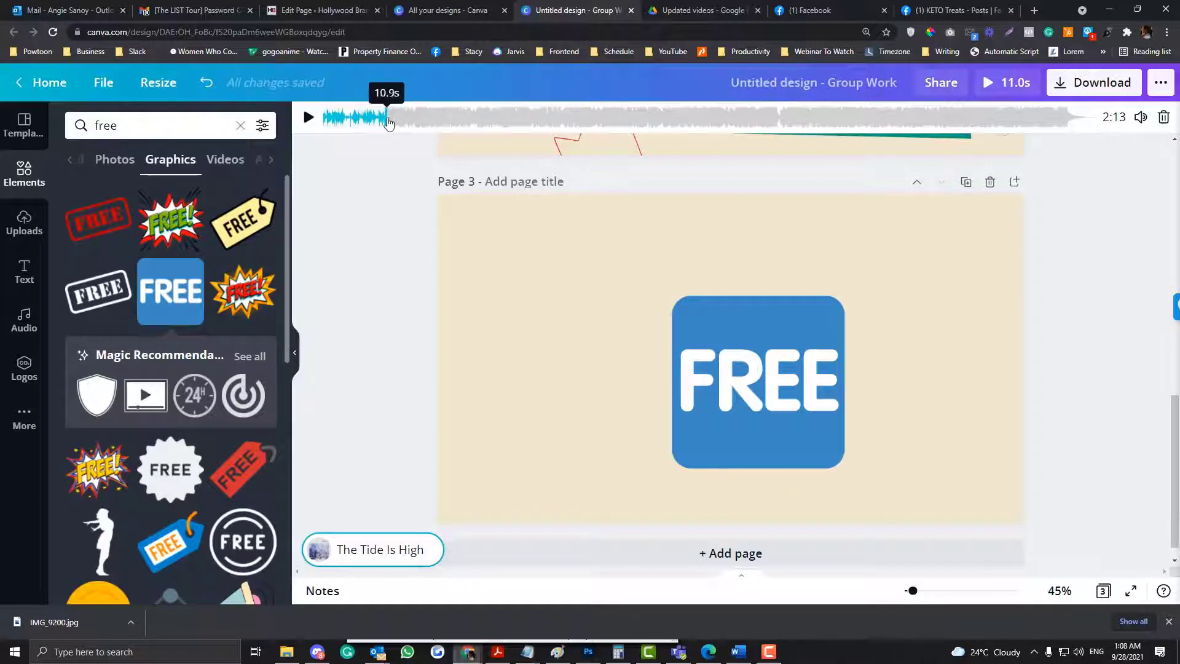
click(482, 233)
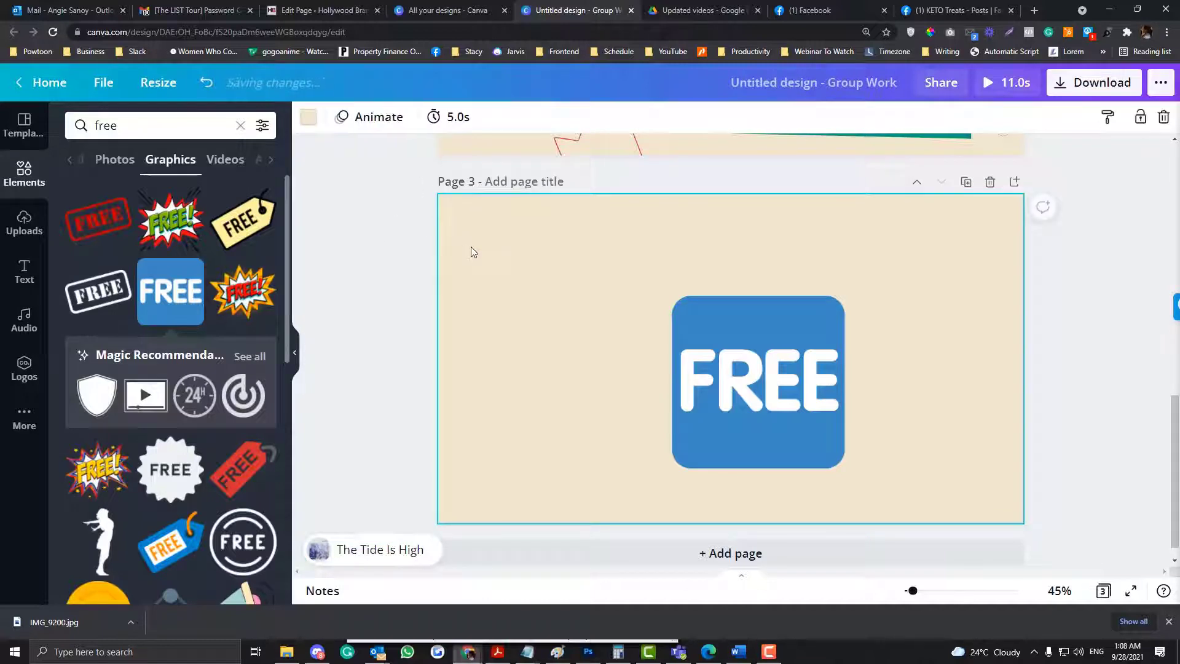
click(377, 550)
mouse_move(387, 118)
mouse_down()
mouse_move(371, 118)
mouse_move(383, 118)
mouse_up()
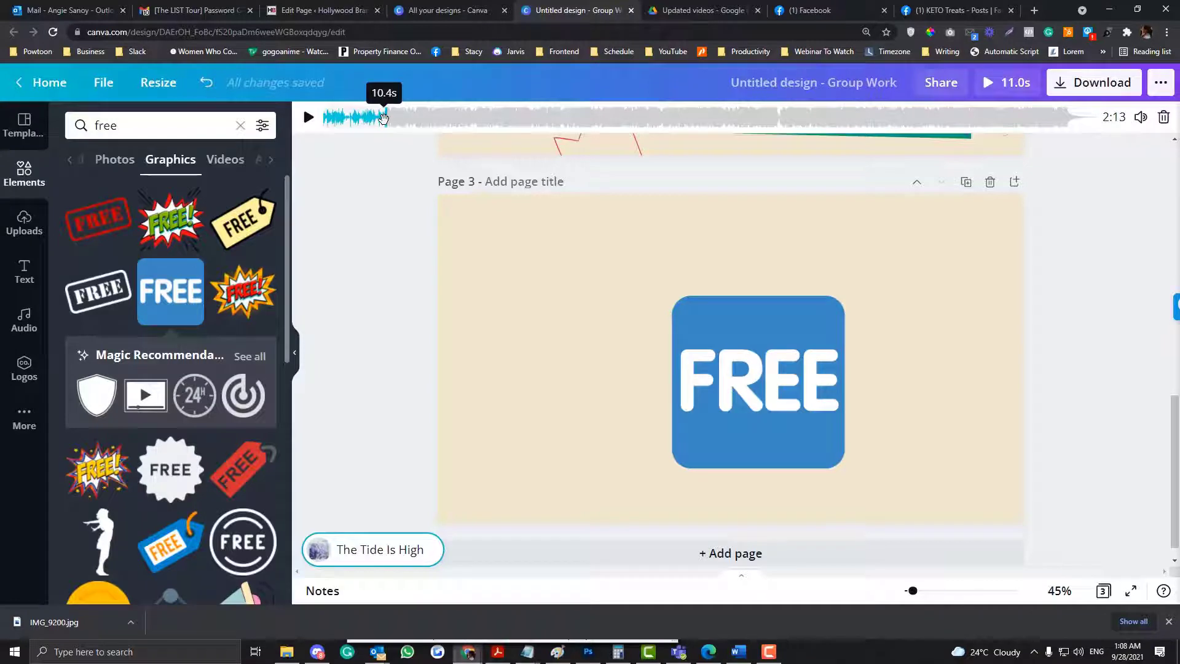
- Set the timing of page 3 to 2.5 seconds
click(492, 249)
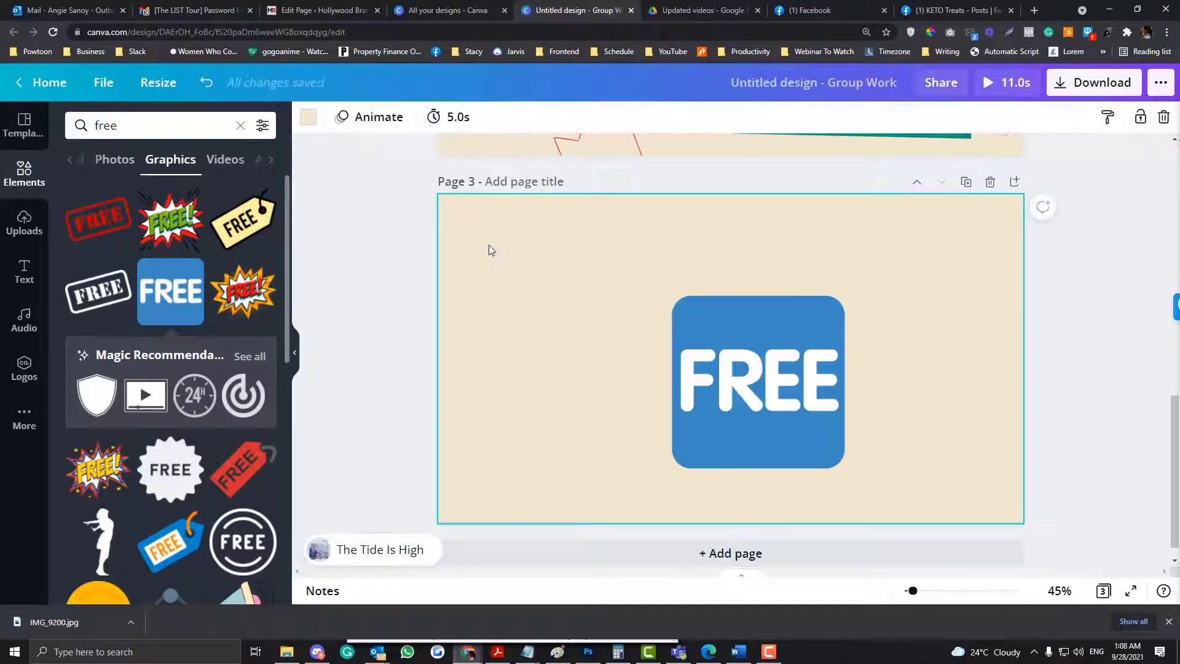
click(454, 119)
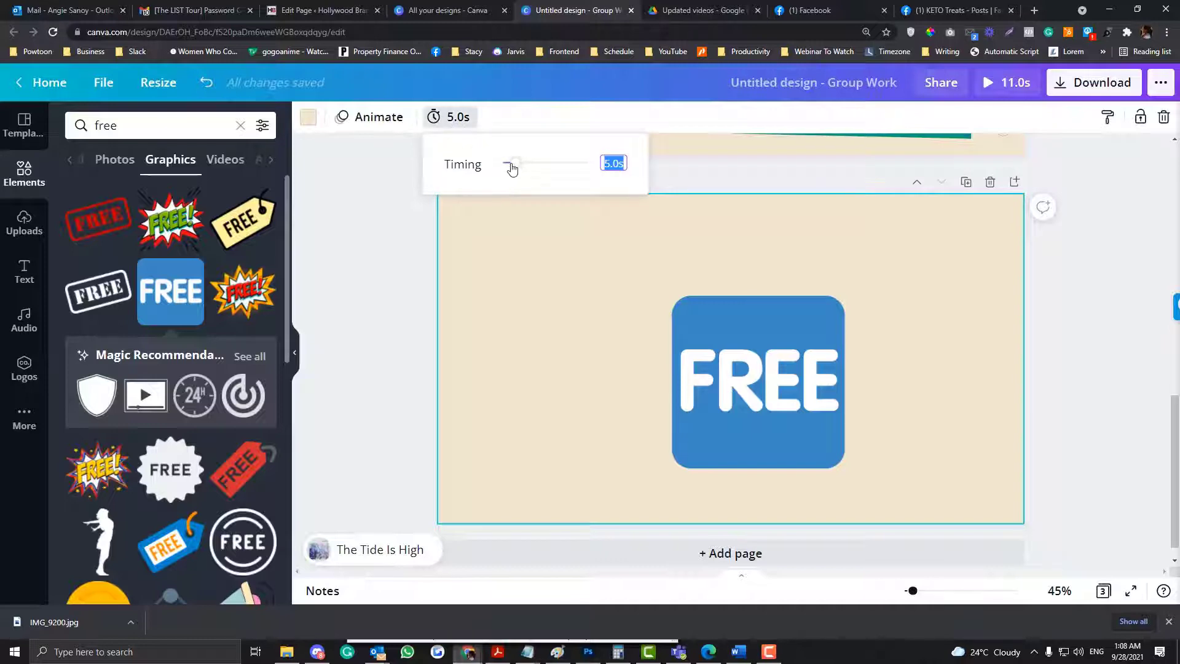
drag(512, 167, 510, 225)
click(371, 297)
- Add a blank fourth page and insert the recently used 18-second video of an elderly man in a shop
scroll(370, 297, up, 8)
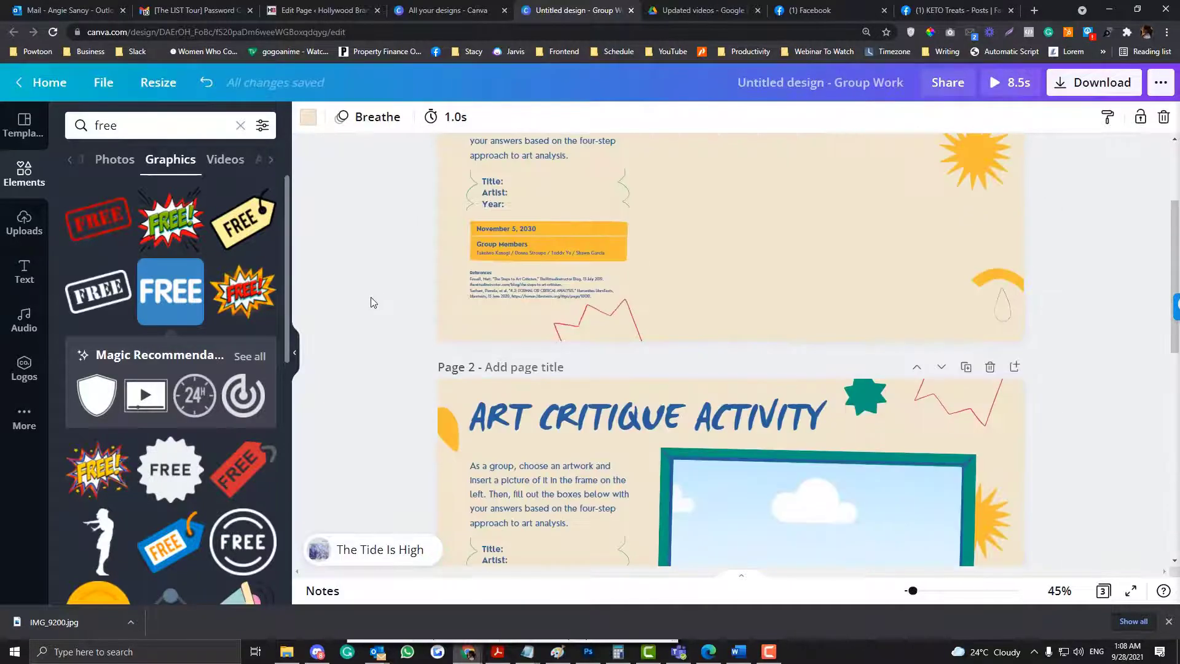
scroll(371, 297, up, 3)
scroll(371, 297, down, 10)
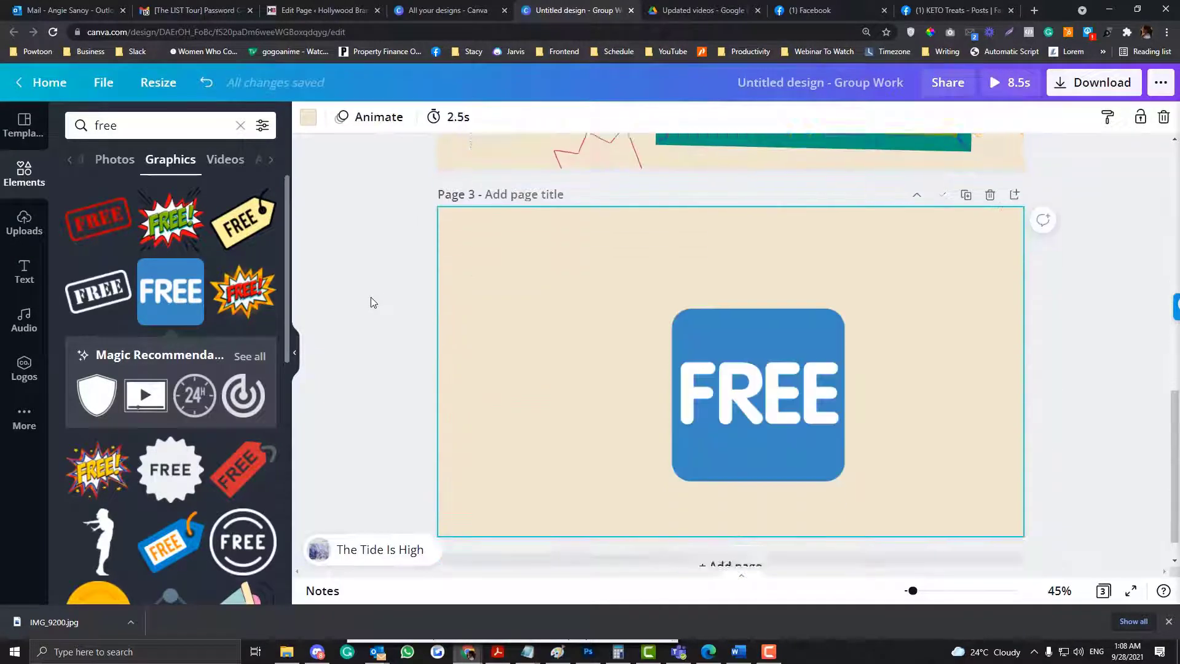
scroll(371, 297, down, 1)
click(740, 531)
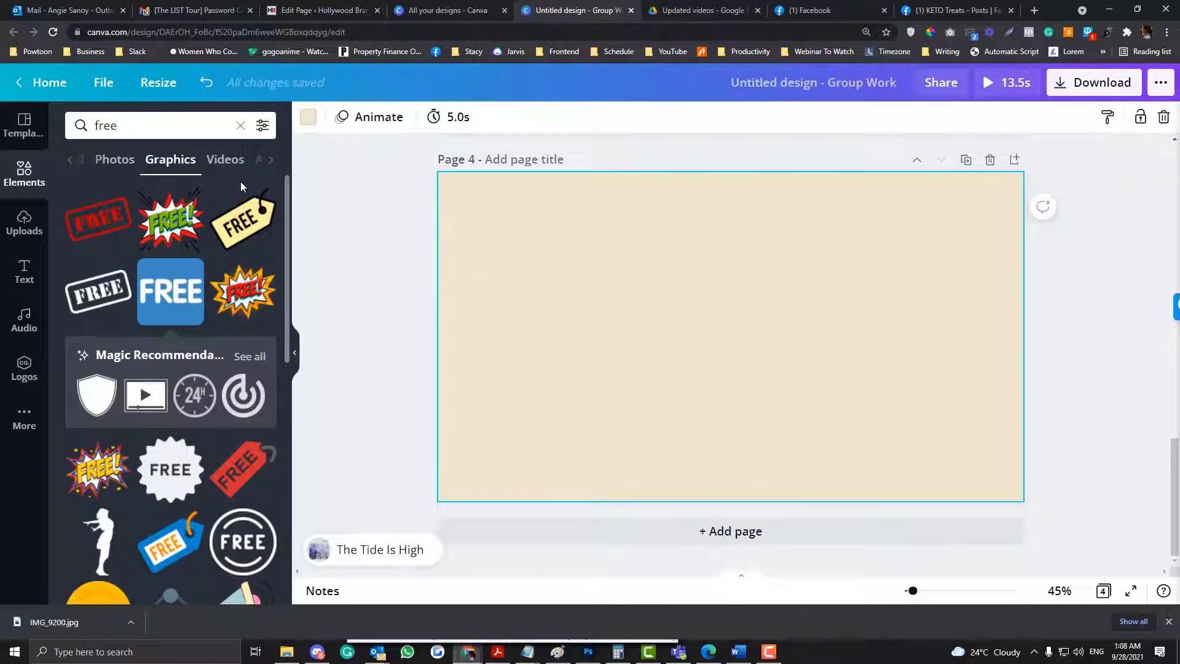
click(239, 129)
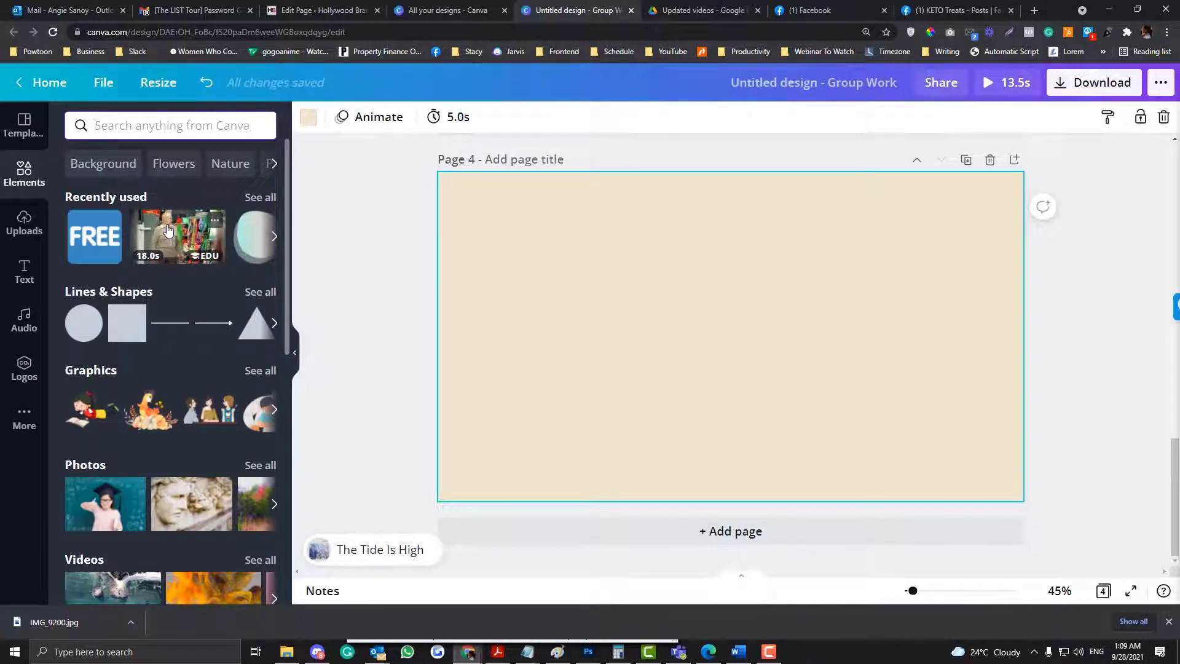
click(164, 245)
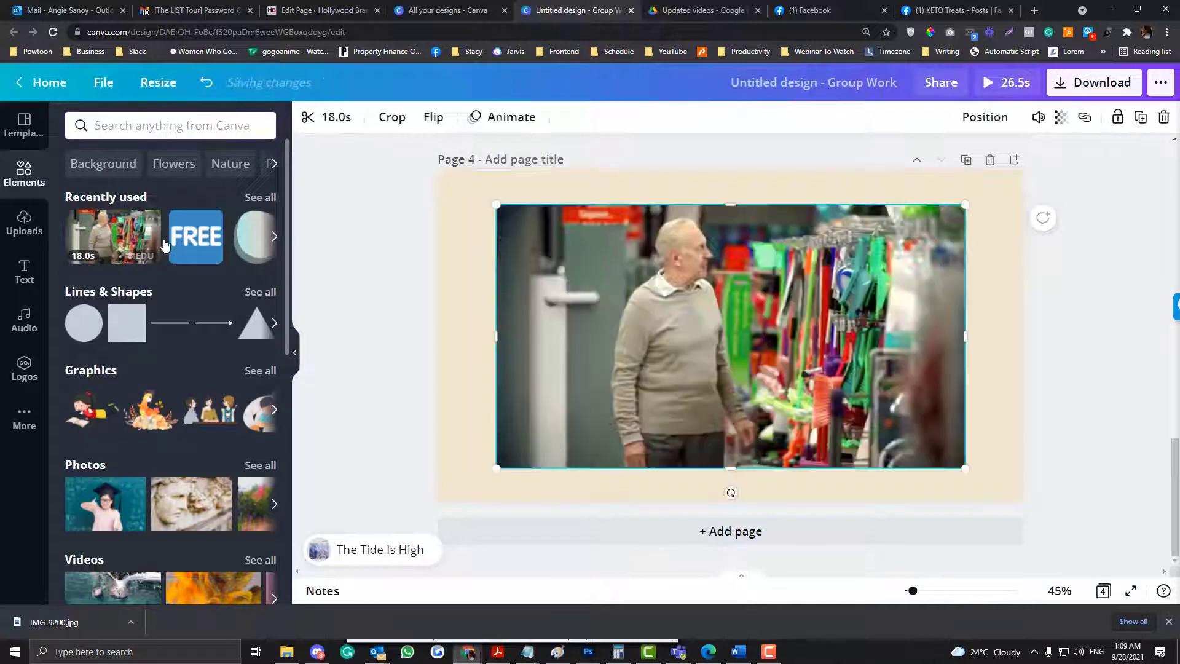
- Enlarge the shop video so it fills page 4 as its background
drag(496, 205, 439, 185)
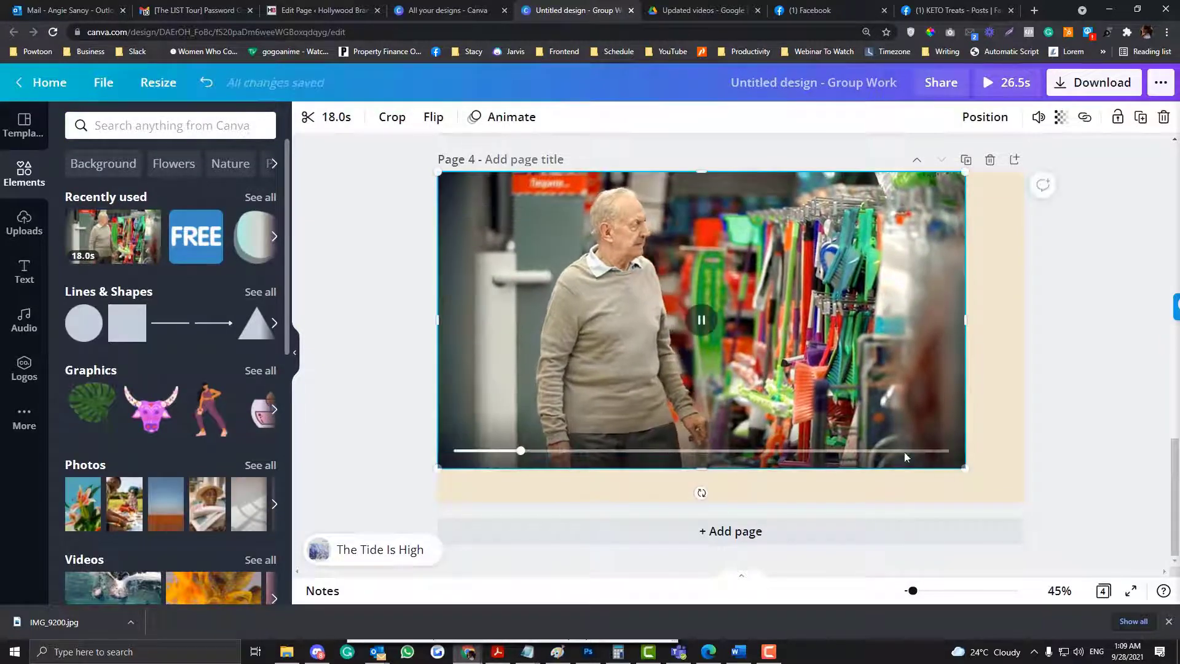
drag(966, 468, 1094, 451)
click(1094, 451)
click(893, 352)
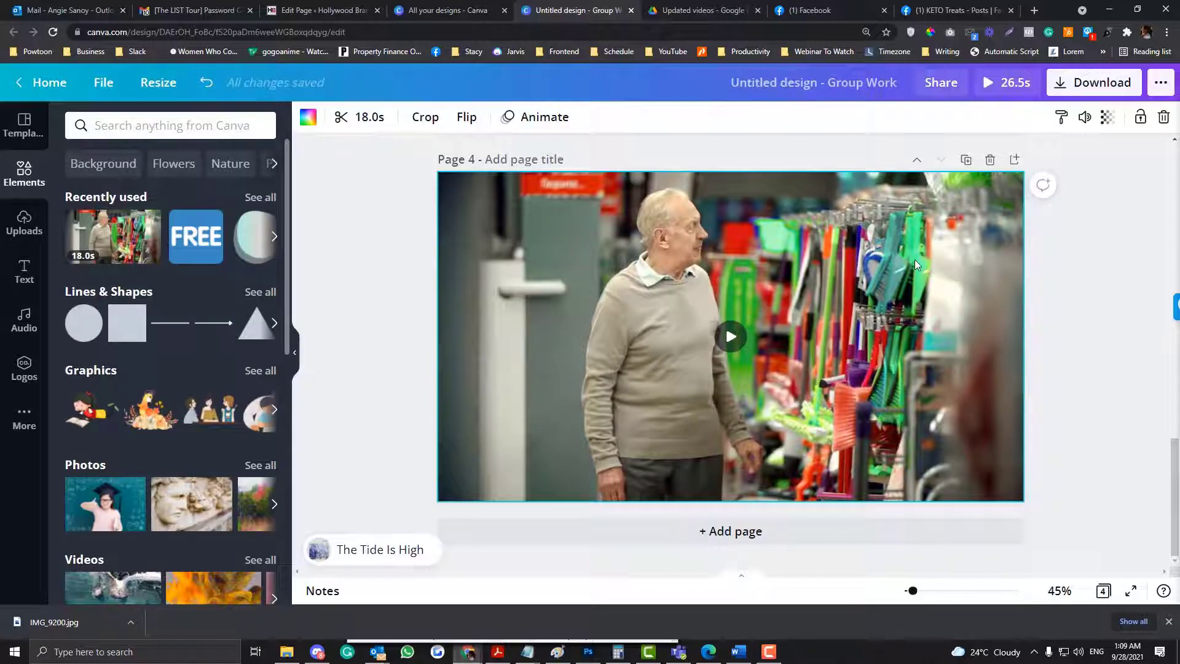
- Trim the video on page 4 to 12.3 seconds
scroll(915, 265, up, 15)
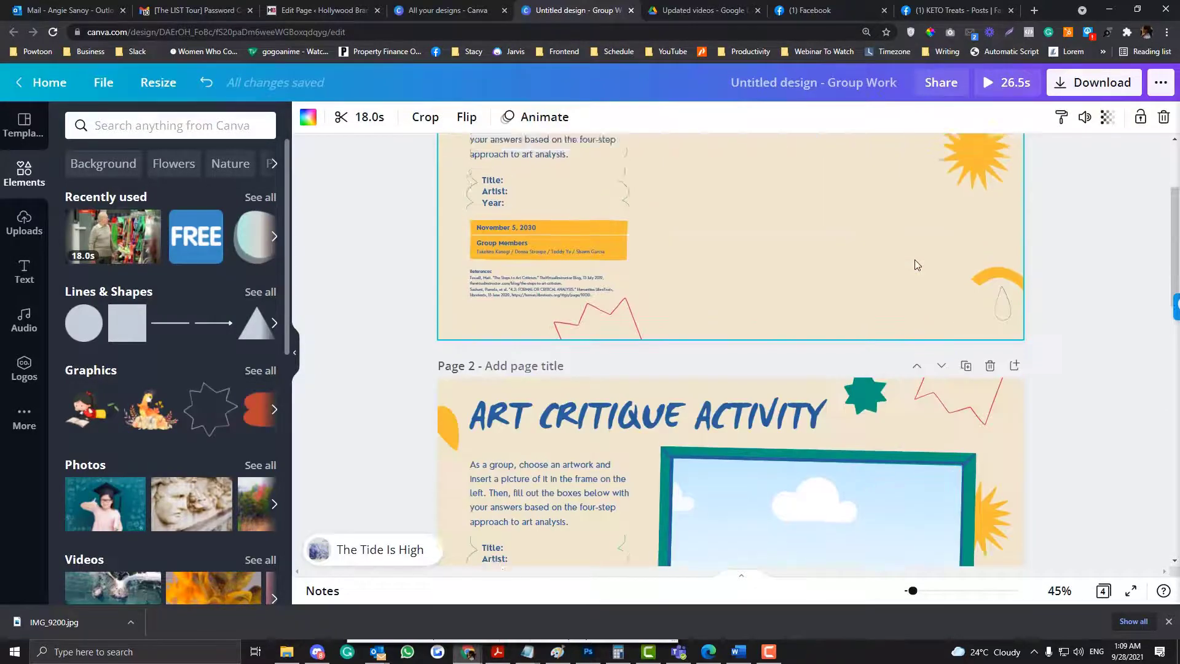
scroll(915, 264, up, 3)
scroll(915, 264, down, 5)
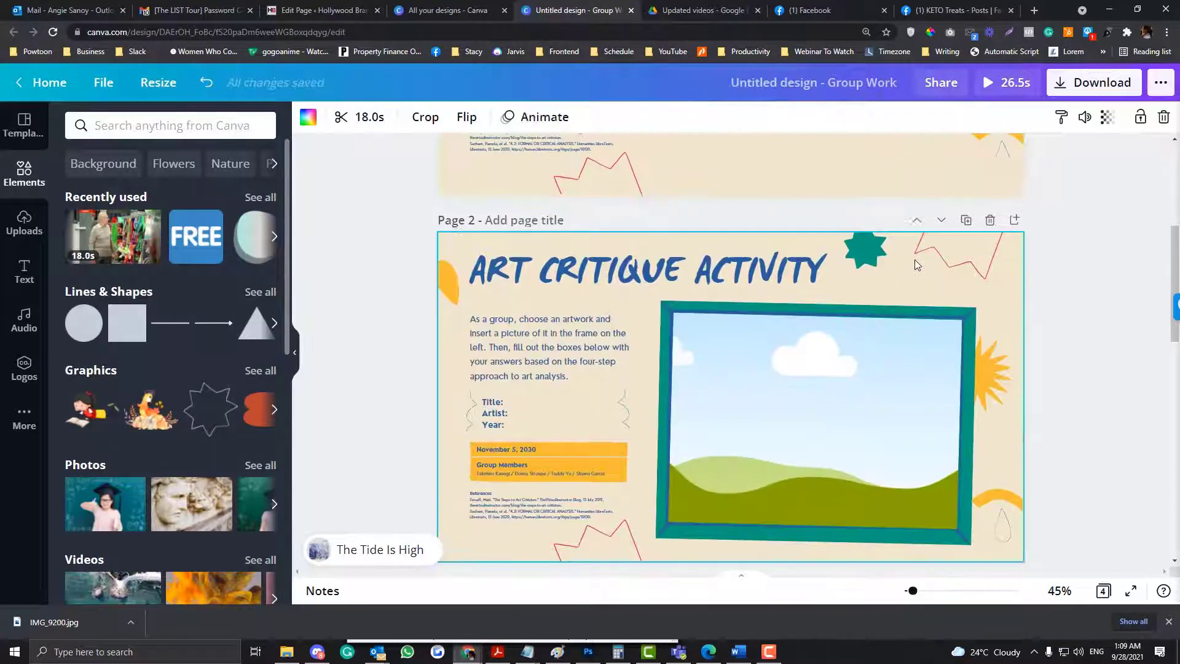
scroll(915, 265, down, 10)
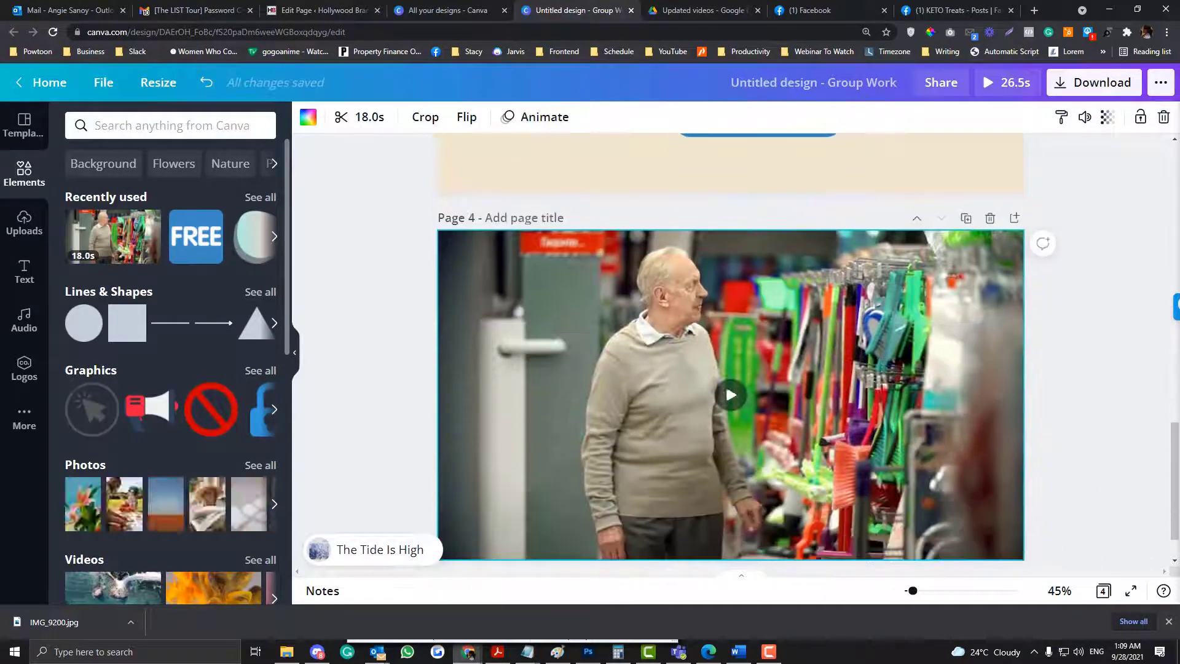
click(368, 117)
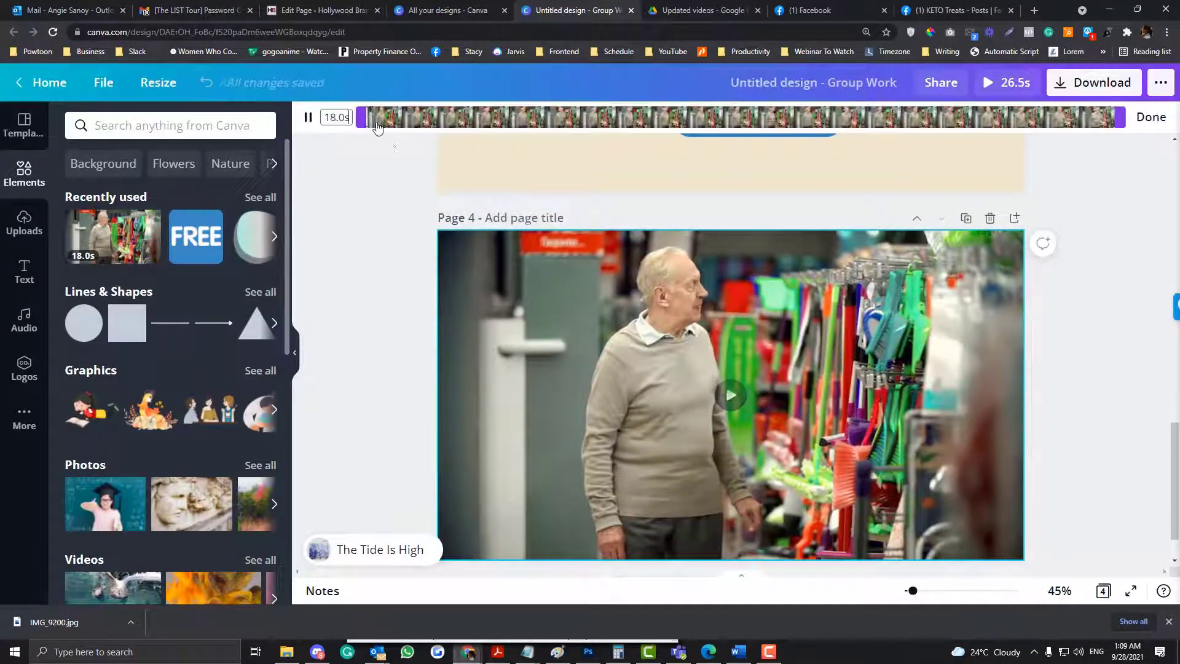
click(308, 117)
drag(362, 117, 595, 120)
drag(982, 122, 850, 115)
click(1149, 118)
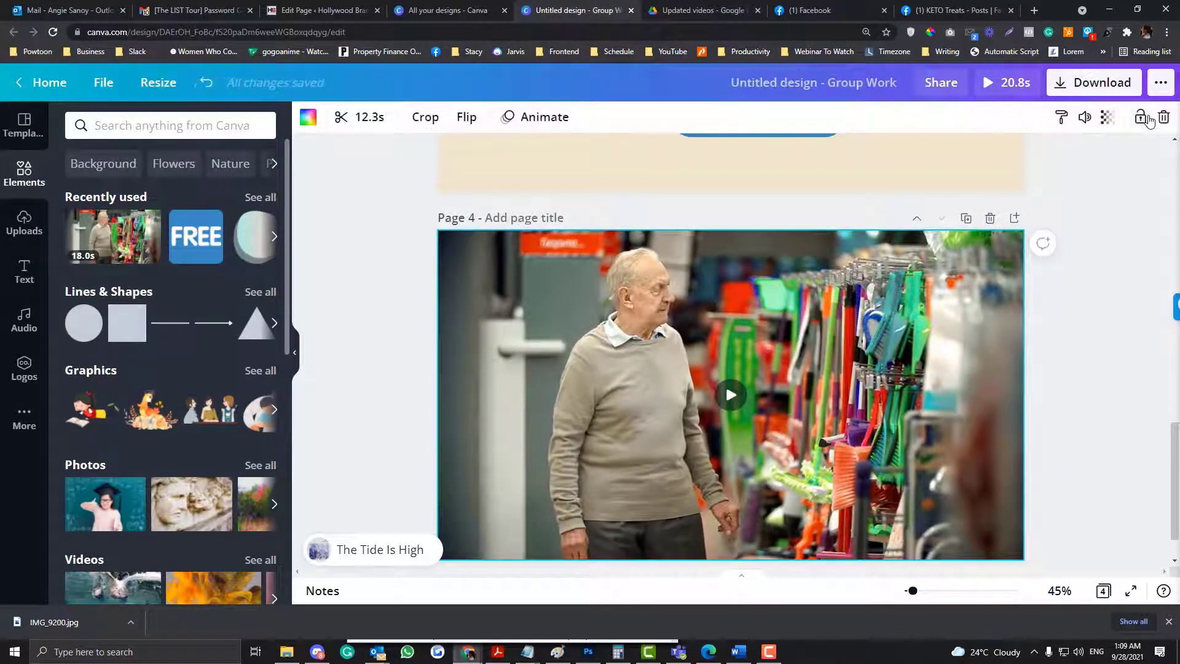
- Check how much of "The Tide Is High" covers the design after the video trim
scroll(365, 283, up, 4)
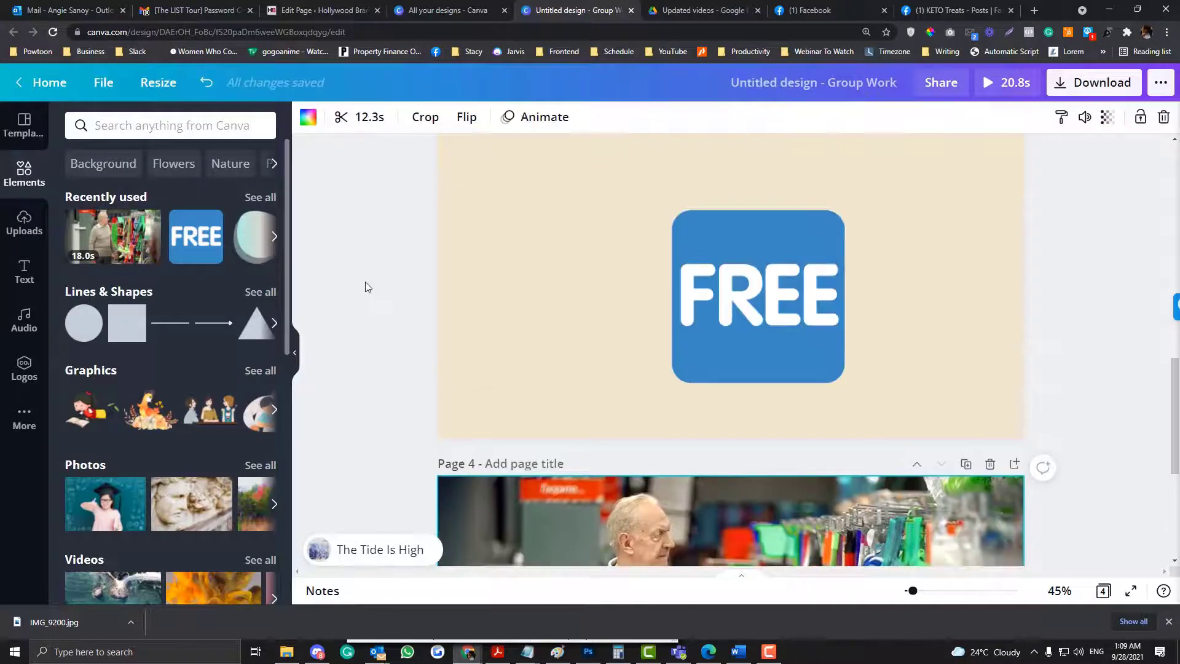
click(342, 555)
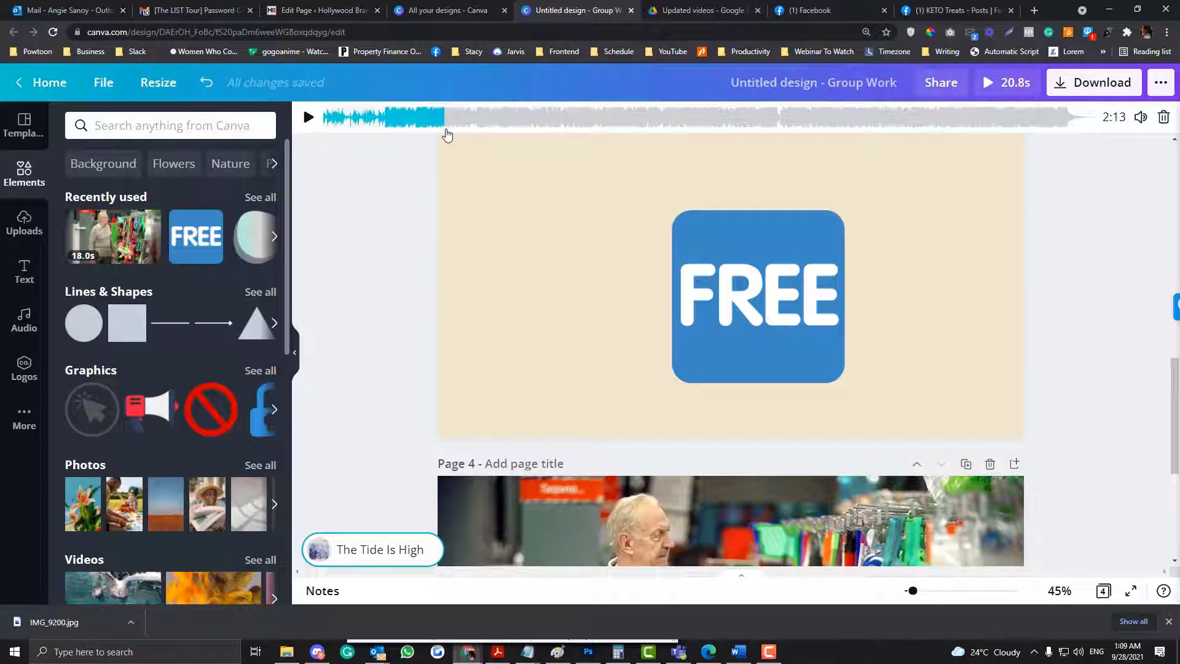
click(354, 298)
- Play a preview of the whole design with its music, pausing along the way, and close it
scroll(353, 298, up, 10)
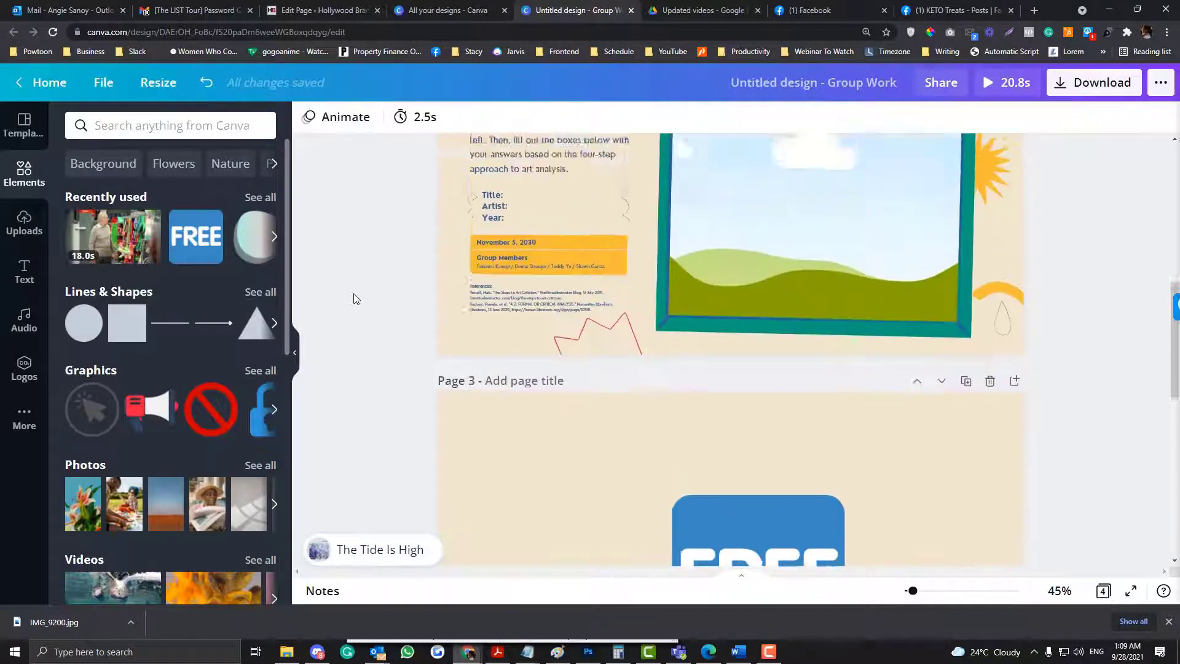
click(983, 92)
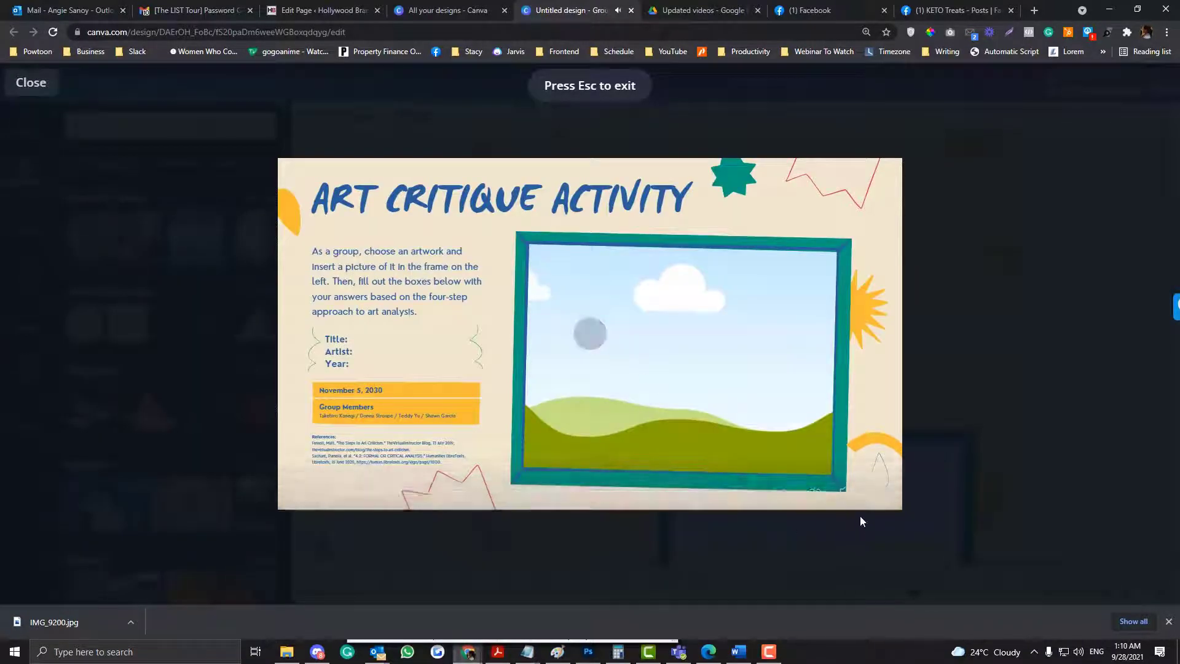
mouse_move(847, 490)
drag(846, 439, 847, 456)
key(space)
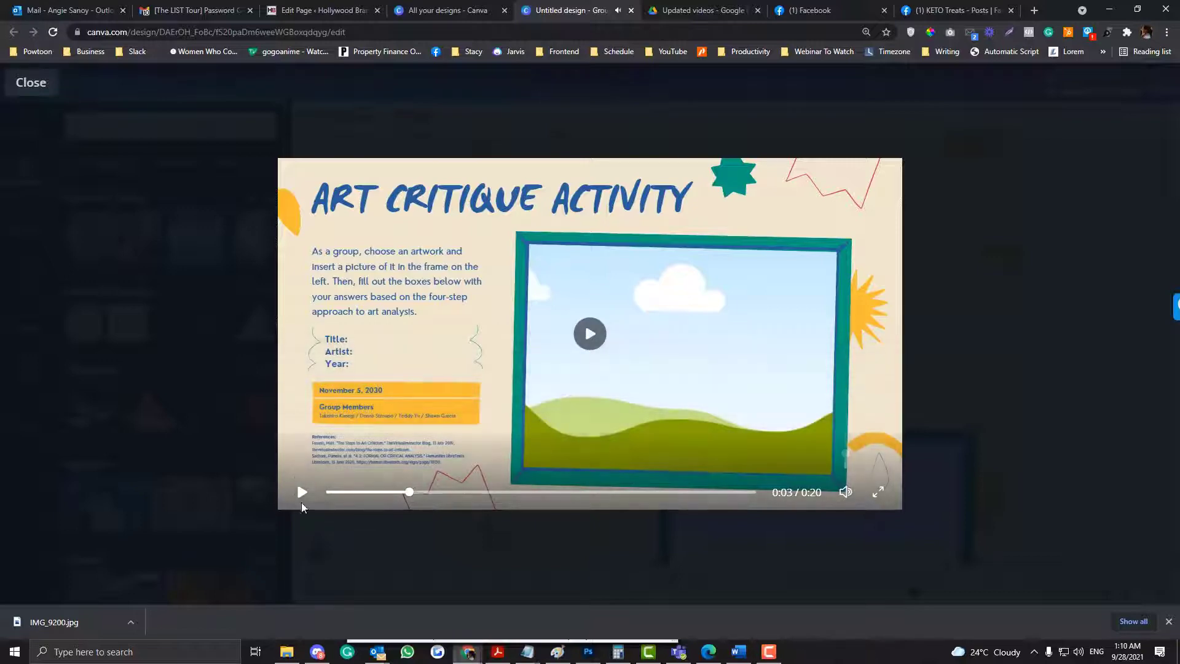
click(301, 492)
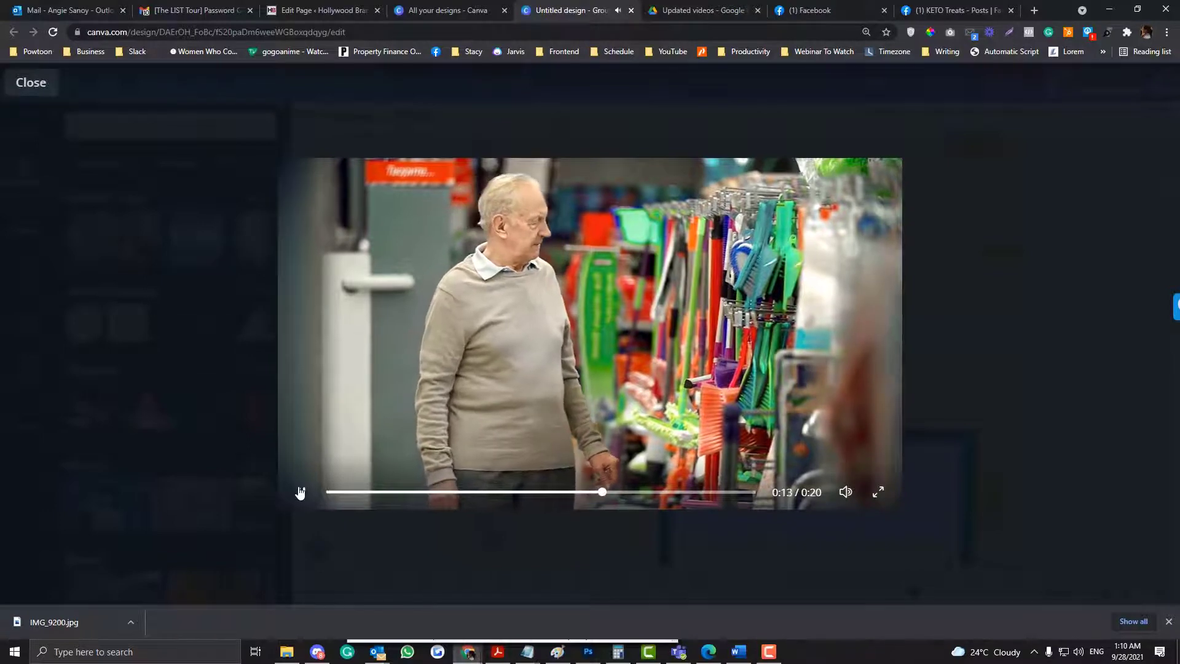
click(300, 492)
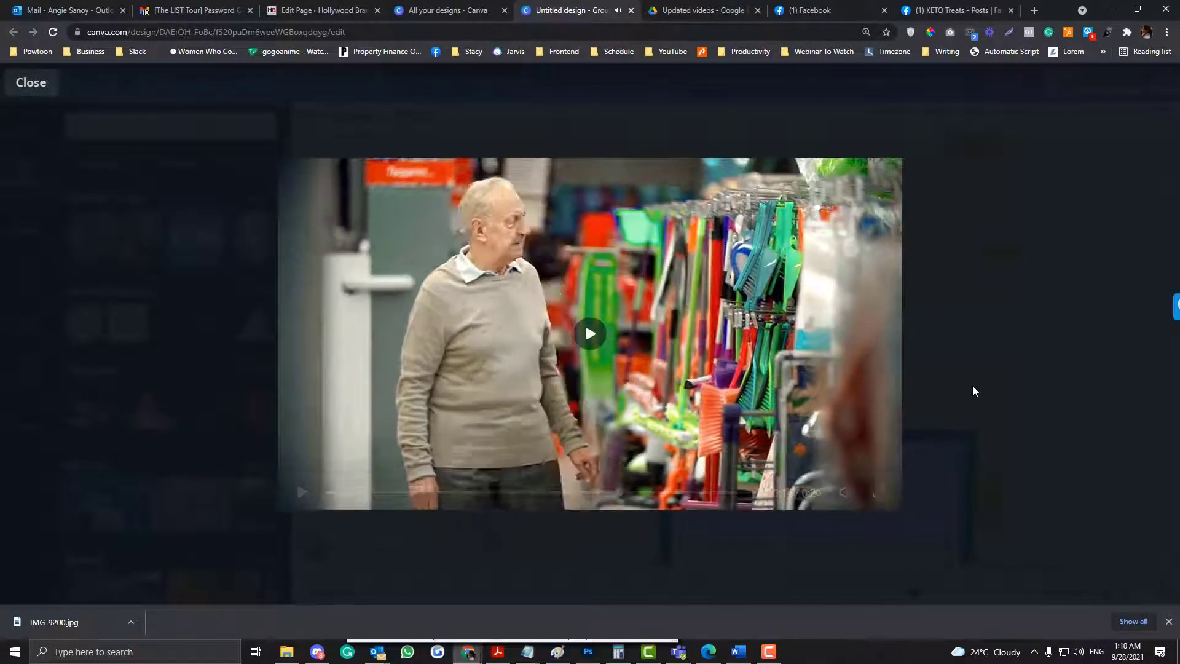
click(972, 387)
- Open the download settings for the design and choose MP4 Video as the file type
scroll(630, 331, up, 1)
scroll(630, 330, up, 3)
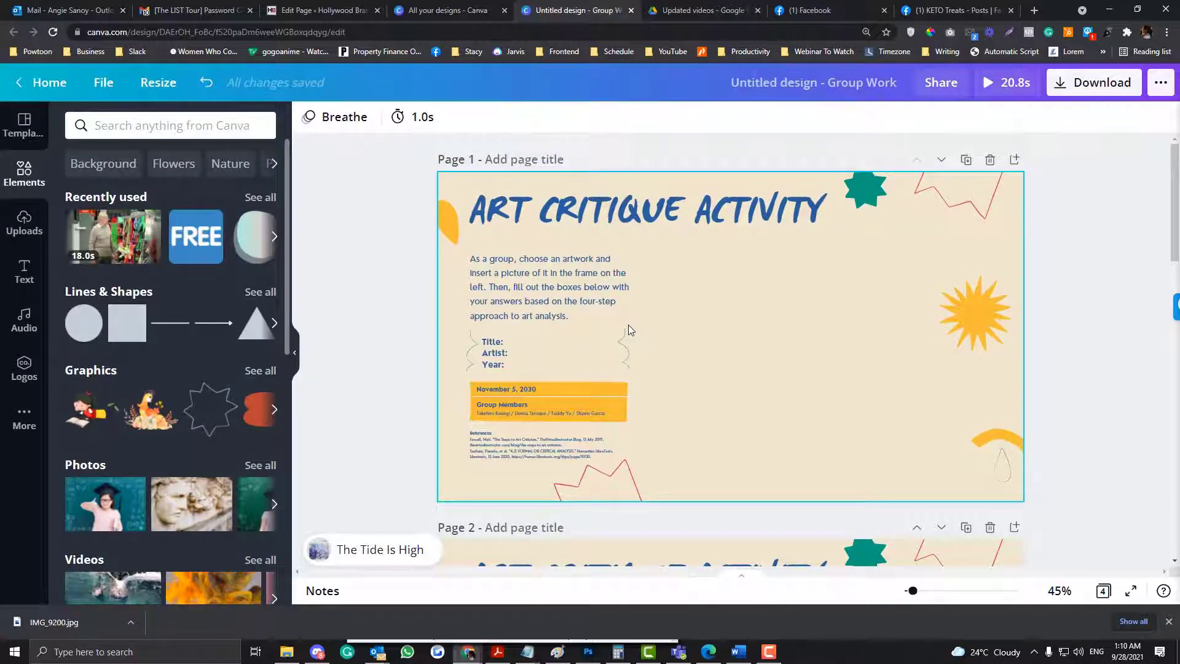
scroll(628, 330, down, 6)
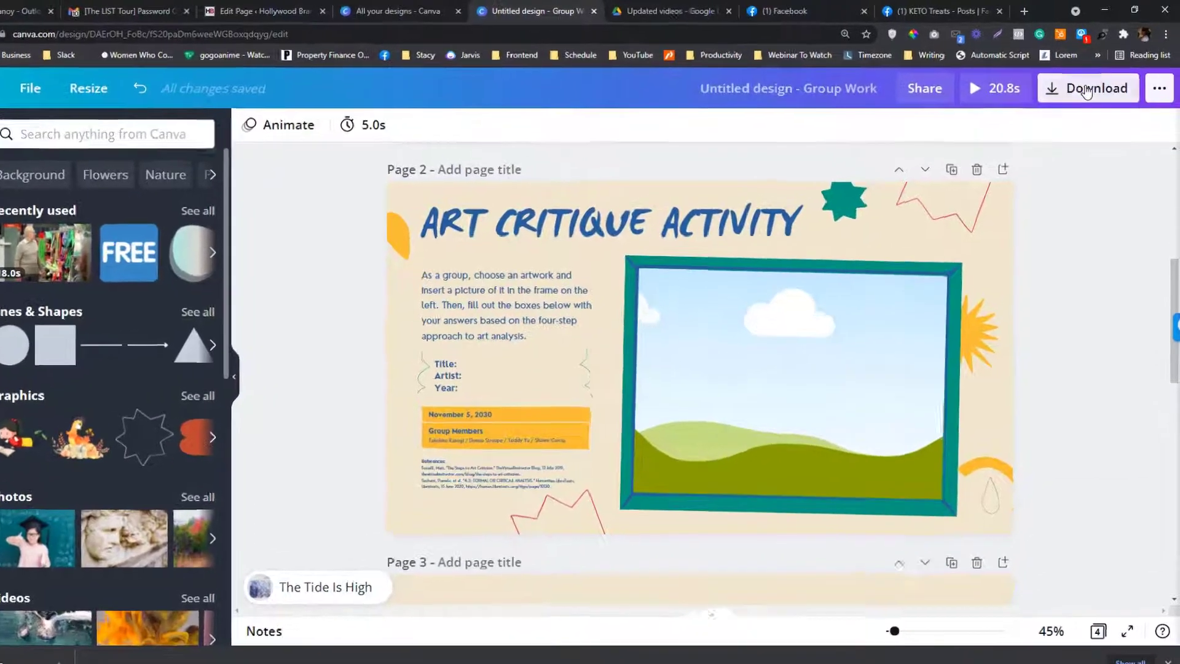
click(1092, 86)
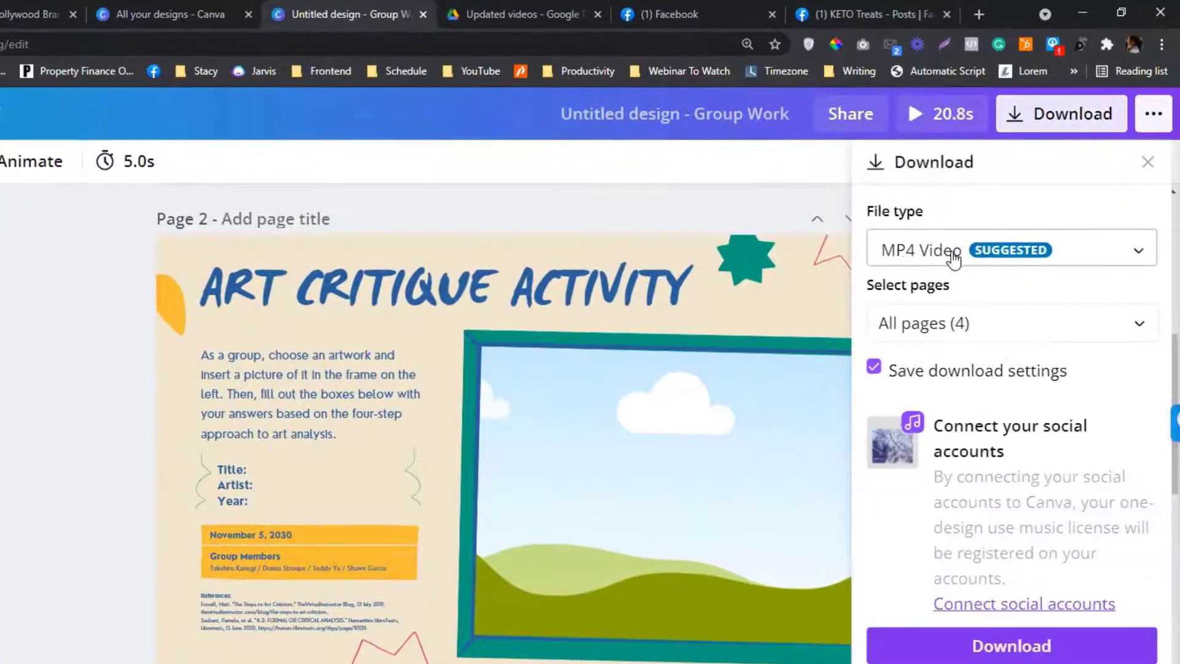
click(954, 261)
click(947, 455)
- Include all four pages in the export and start the download
click(941, 323)
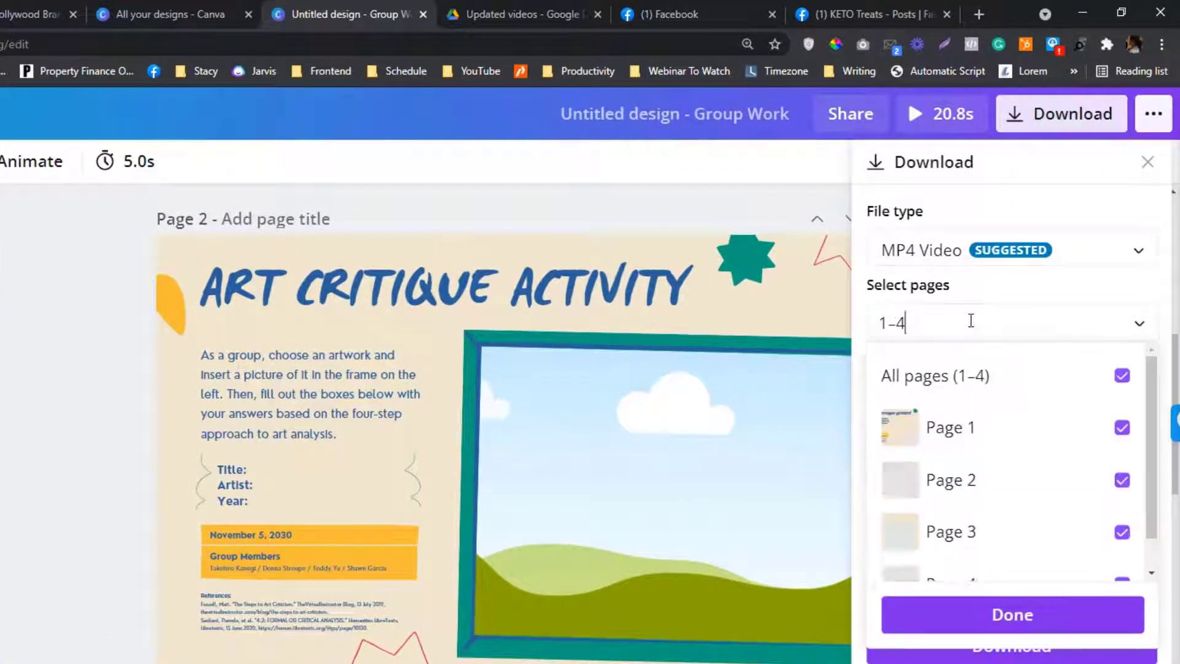
click(1120, 376)
click(1118, 376)
click(1099, 622)
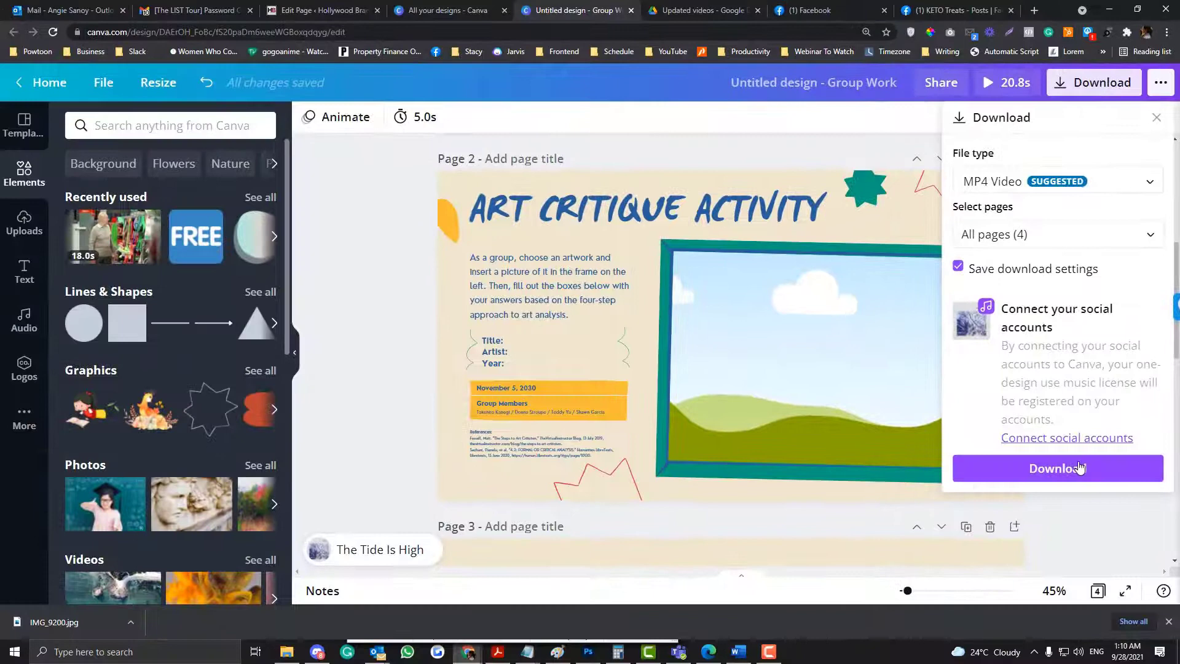
click(1080, 468)
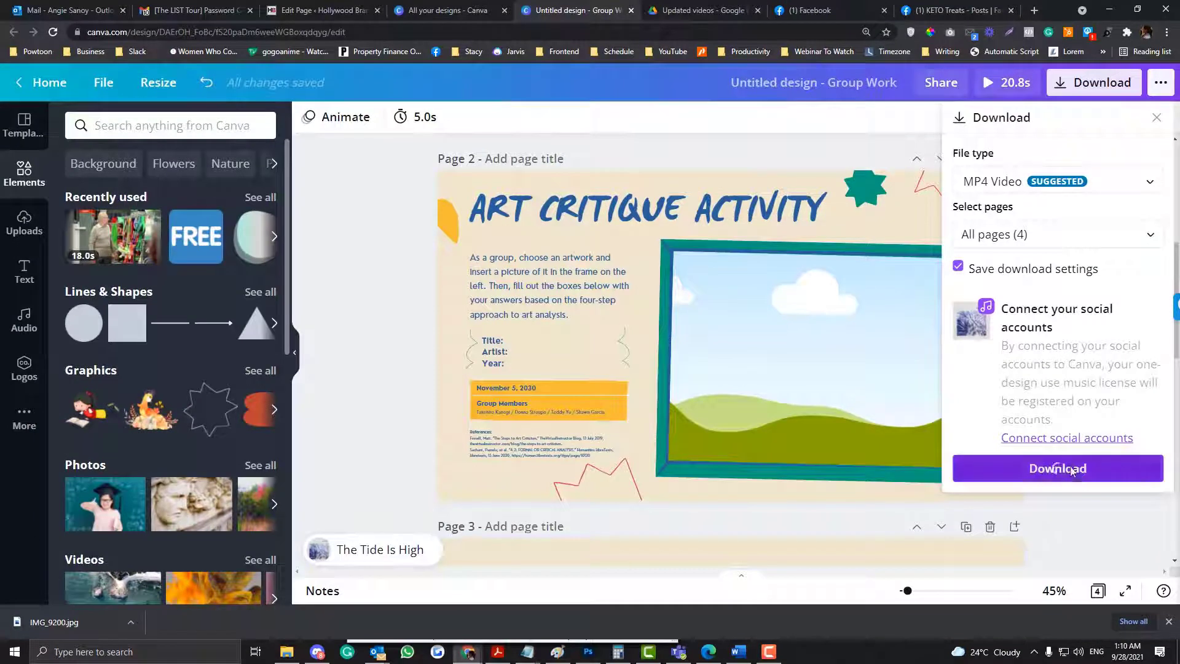